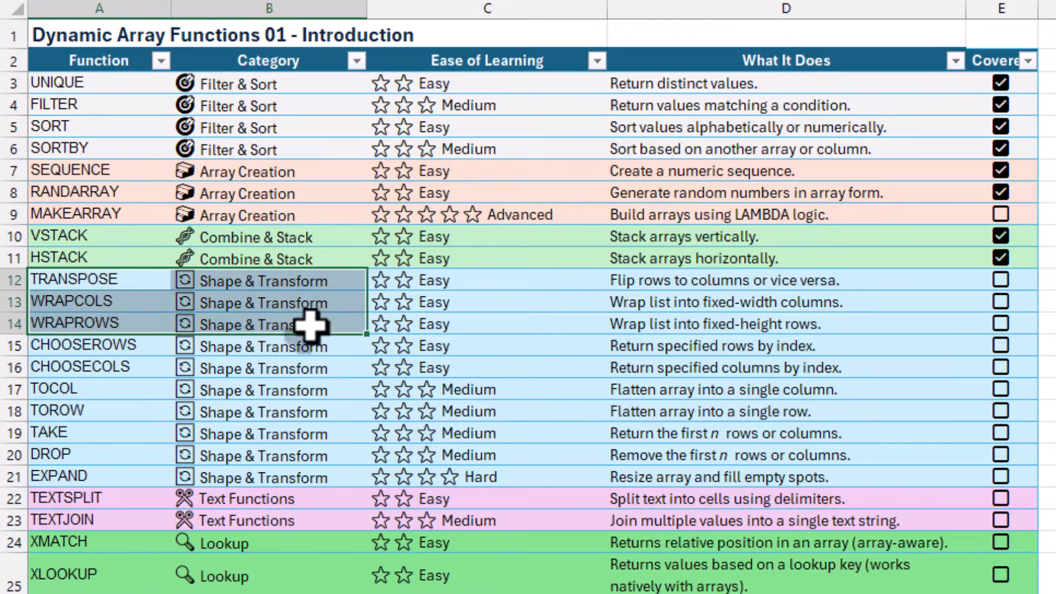
Step: Mark the TRANSPOSE, WRAPCOLS and WRAPROWS functions as covered in the introduction list
click(1000, 280)
click(1000, 302)
click(1000, 325)
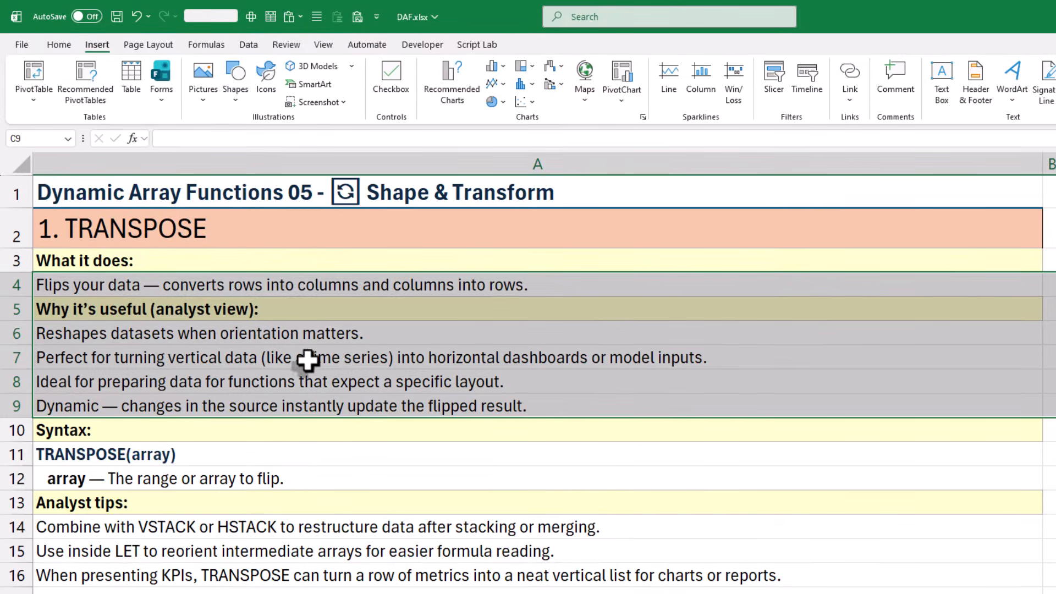
Step: Read through the TRANSPOSE notes on the Shape & Transform sheet, covering its purpose, usefulness, syntax and analyst tips
click(292, 257)
click(215, 239)
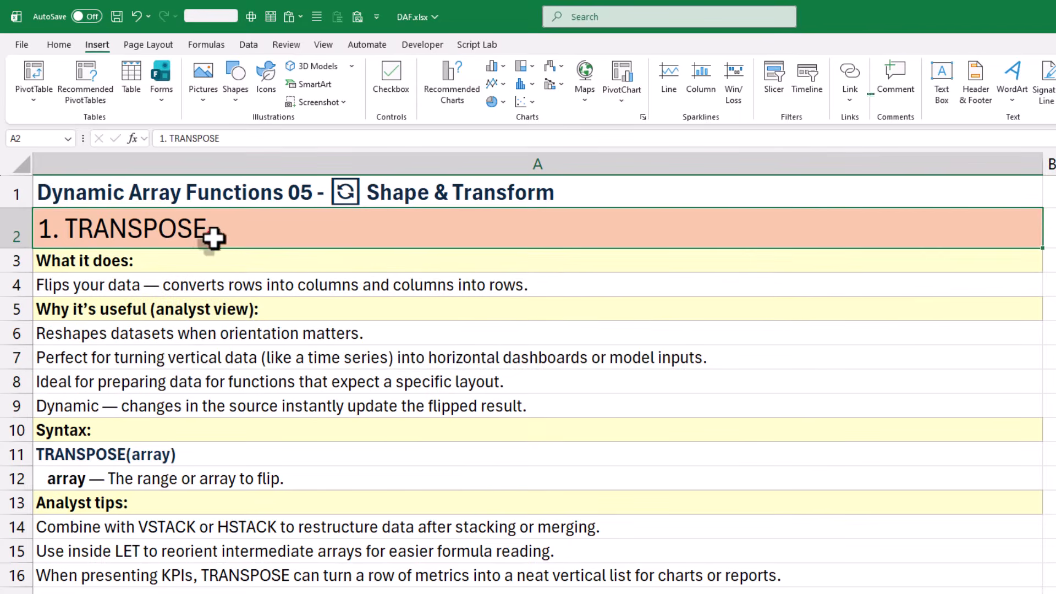
click(132, 262)
click(130, 275)
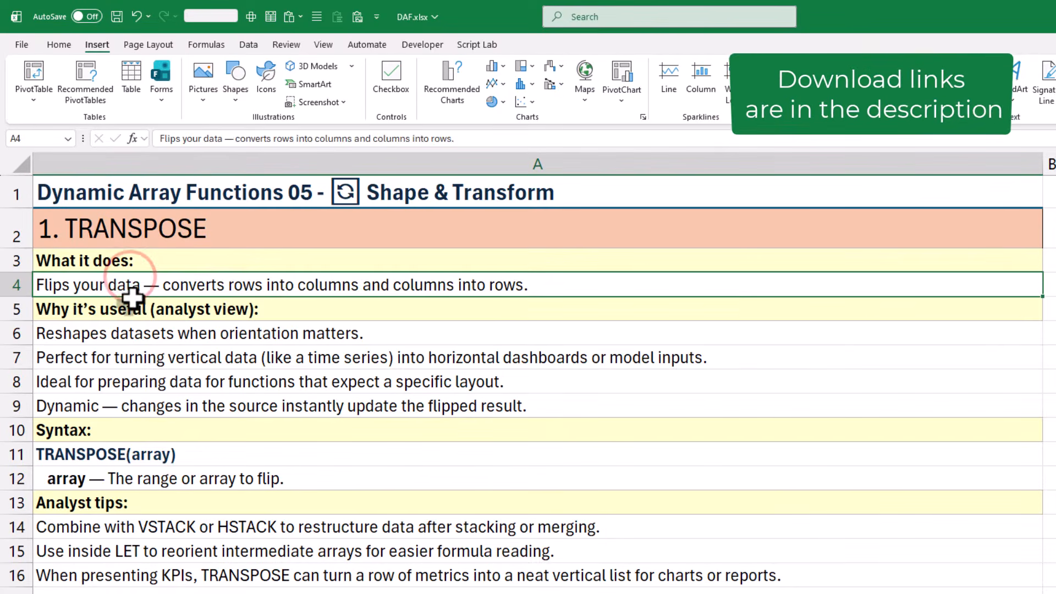
click(134, 301)
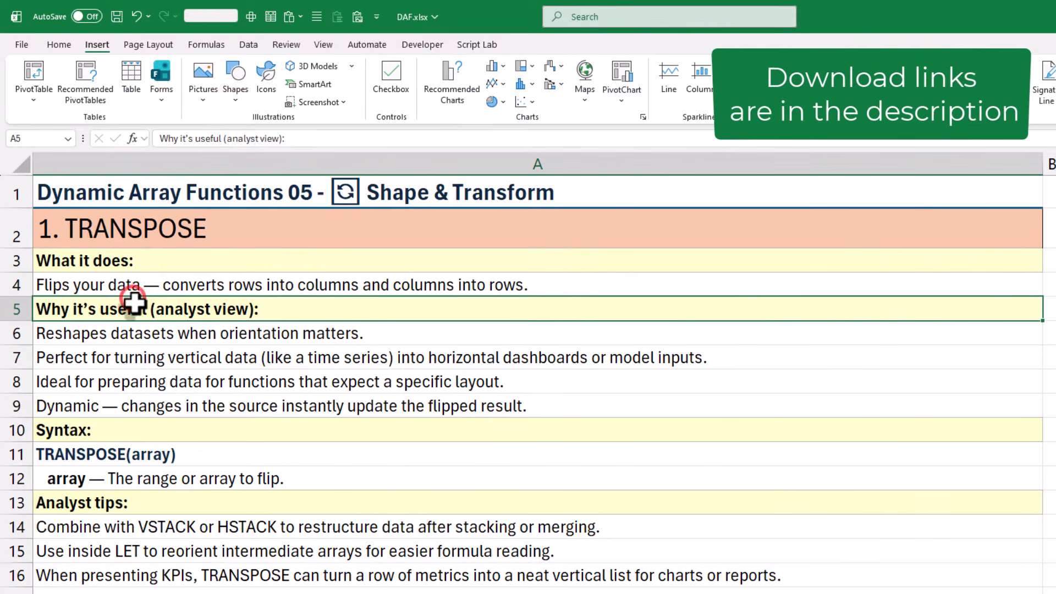
click(121, 333)
drag(120, 333, 127, 405)
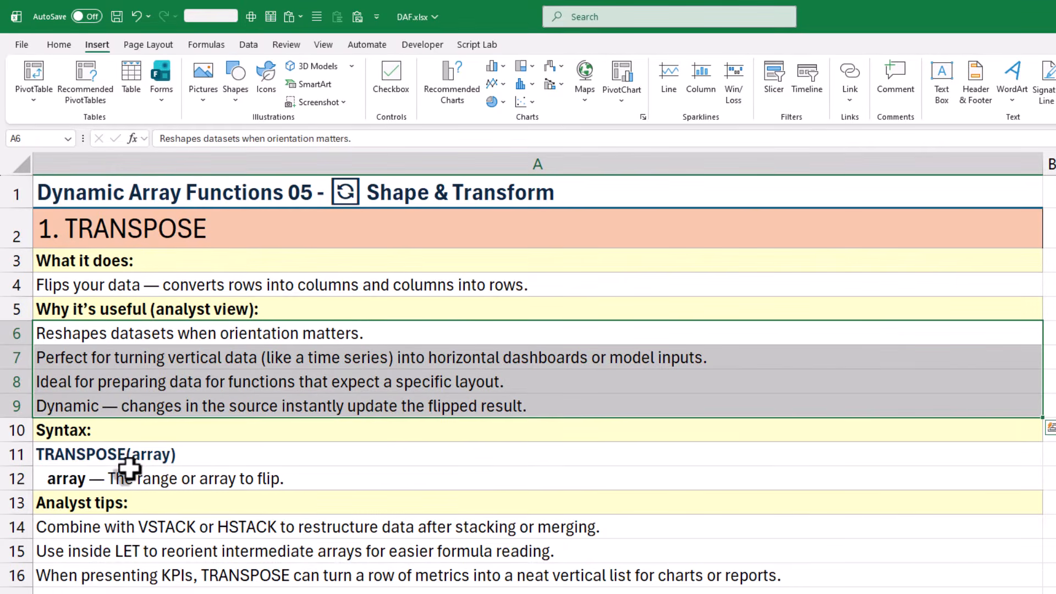
click(104, 454)
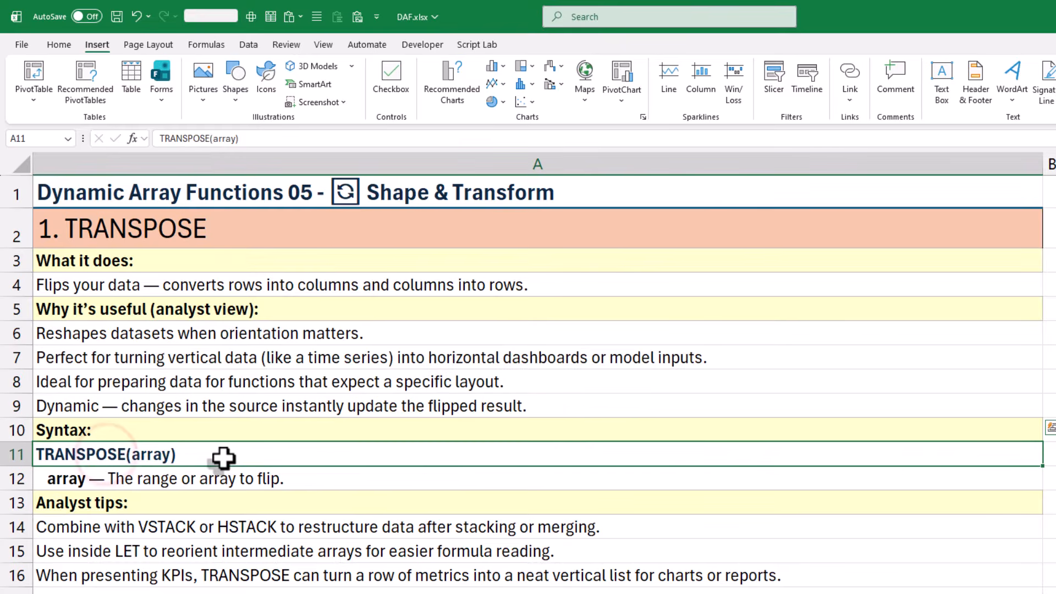
click(173, 478)
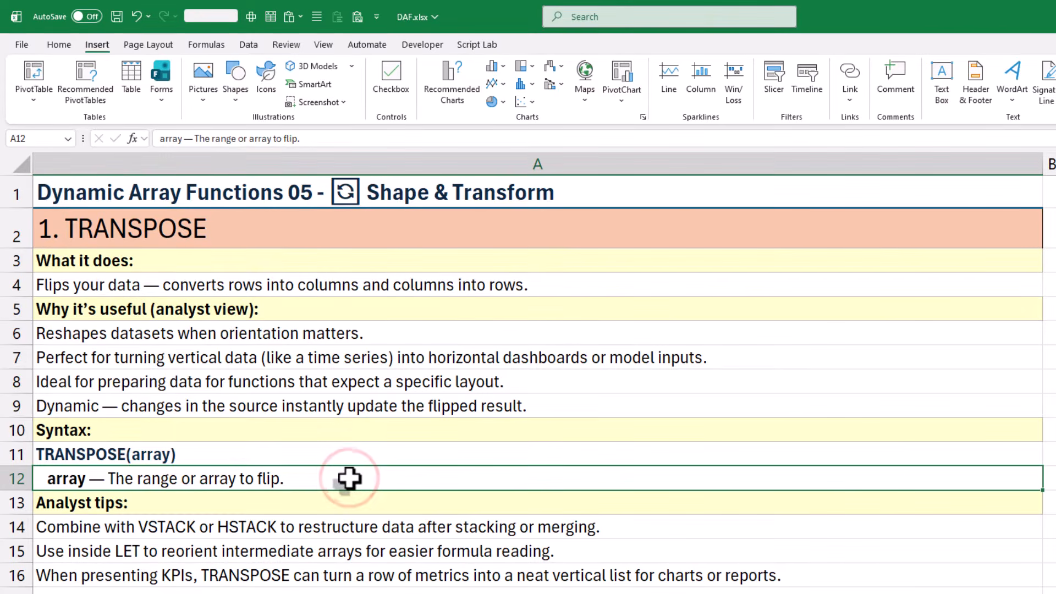
click(188, 530)
click(193, 552)
click(205, 577)
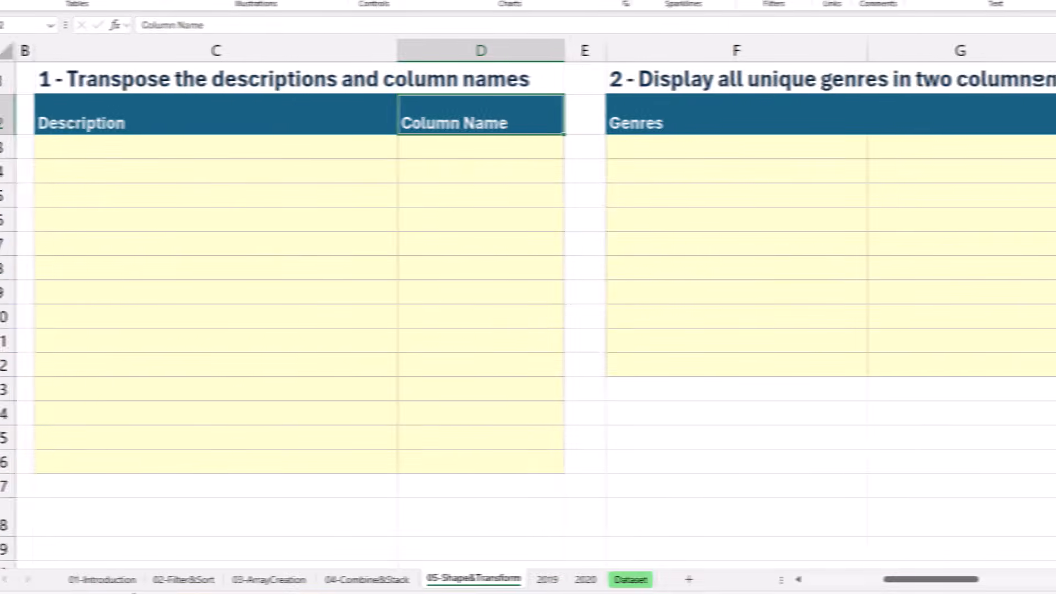
Step: Enter =TRANSPOSE(Dataset!A1:N2) in cell C3 to list the dataset's descriptions and column names vertically, and review the spilled range
click(355, 147)
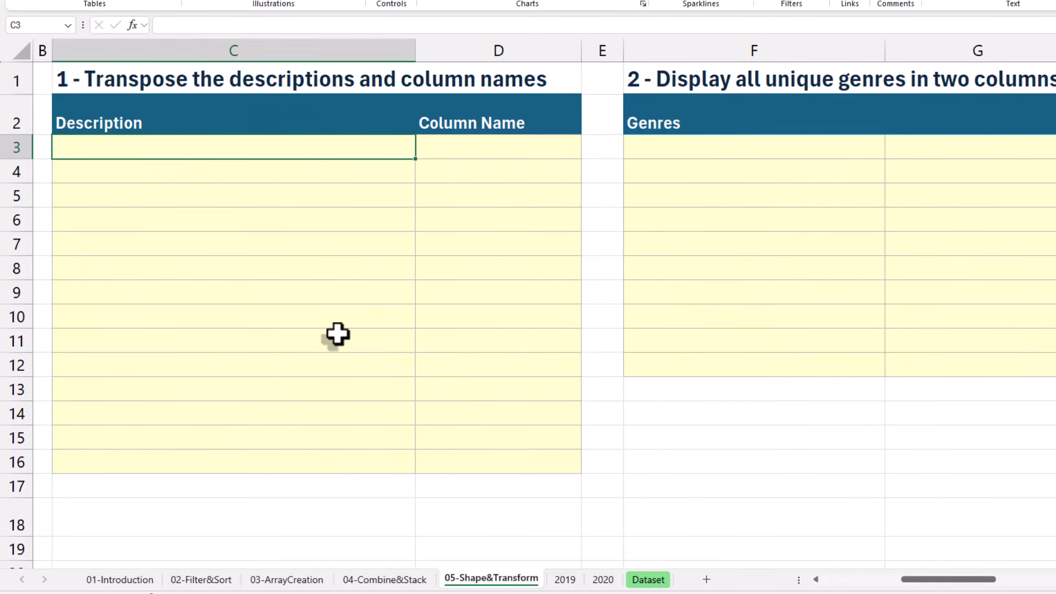
text(=tr)
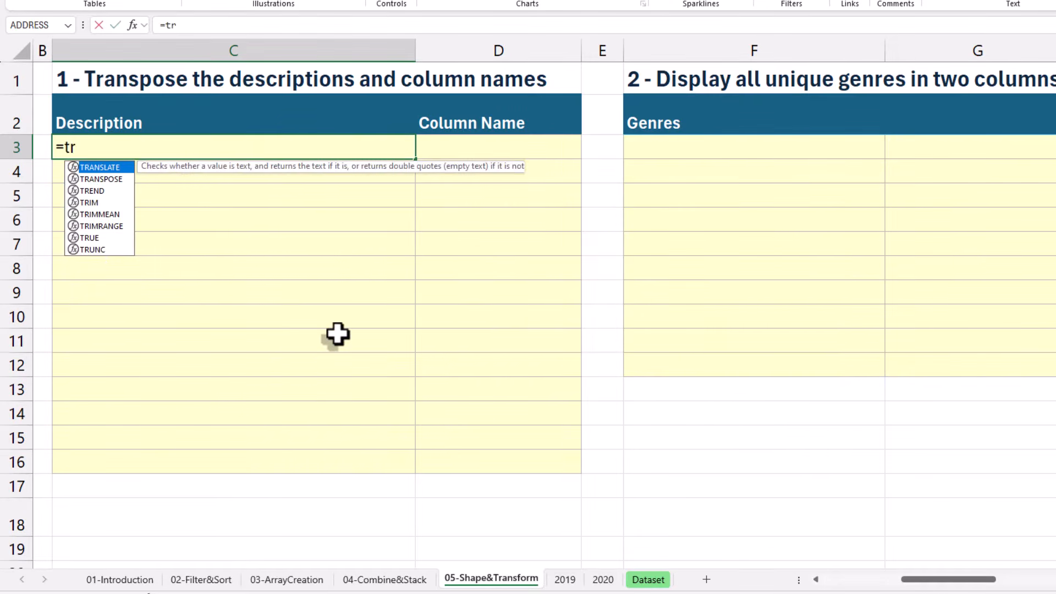
double_click(116, 180)
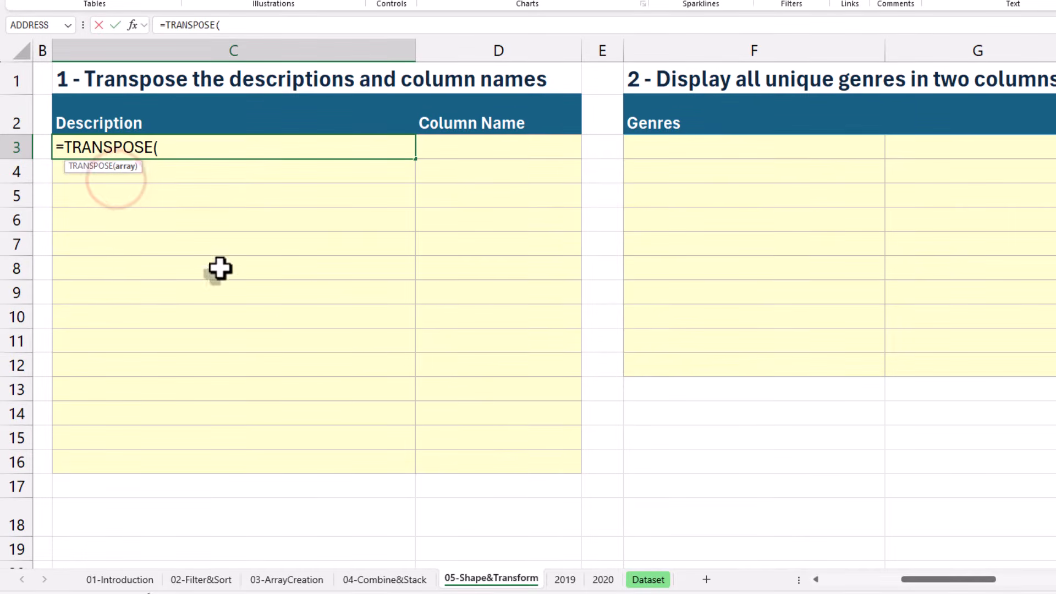
click(648, 579)
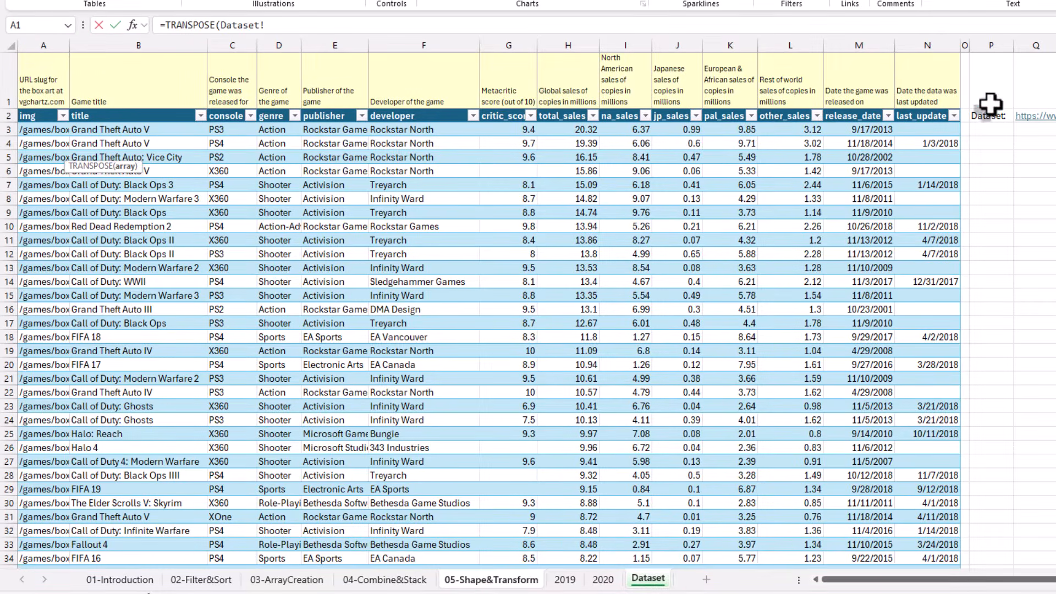
drag(930, 122, 25, 57)
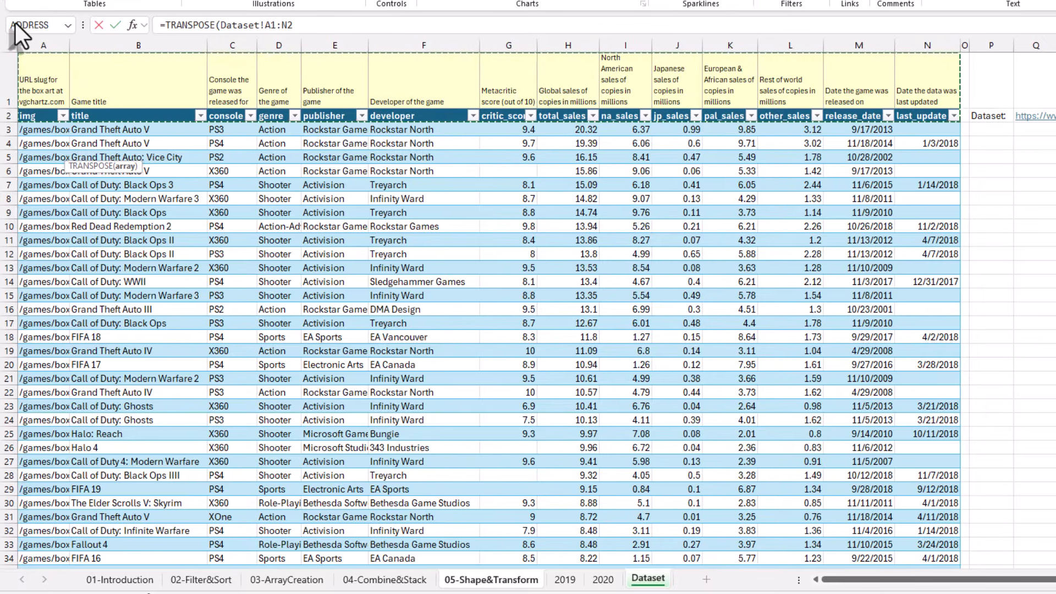
text())
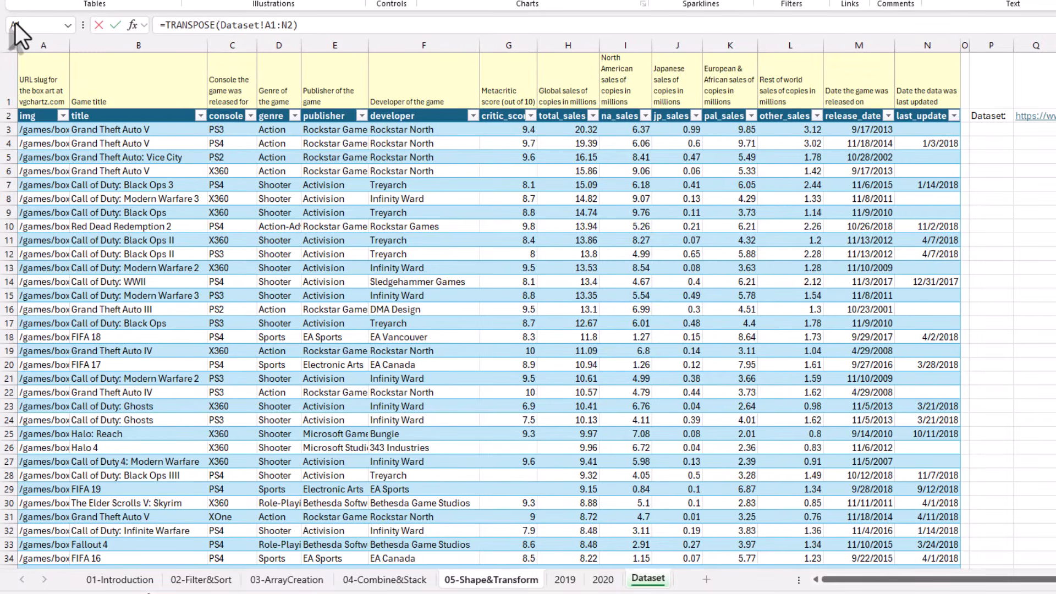
key(Return)
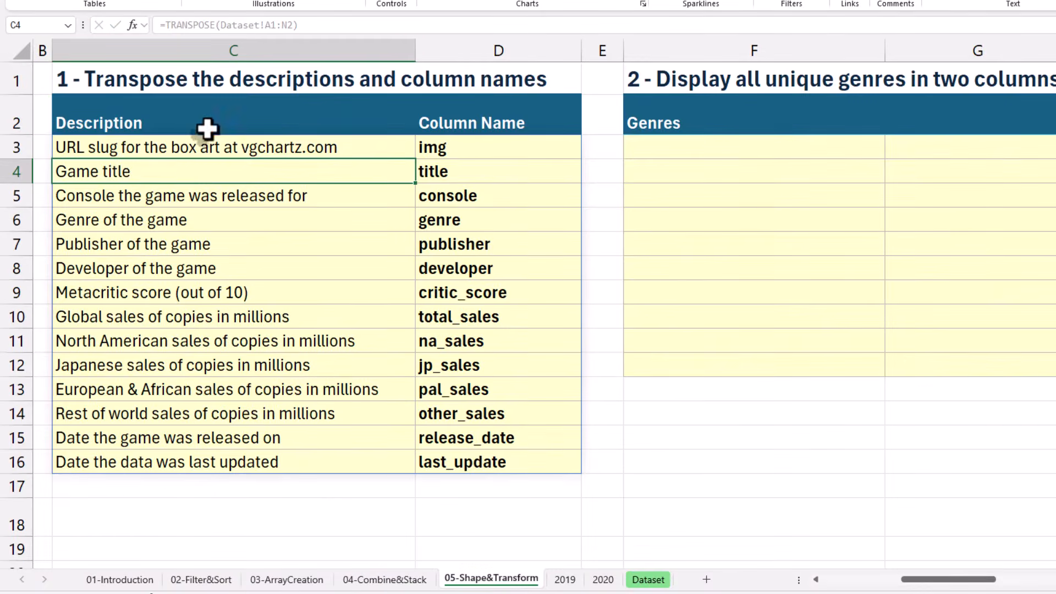
drag(277, 149, 455, 454)
click(278, 372)
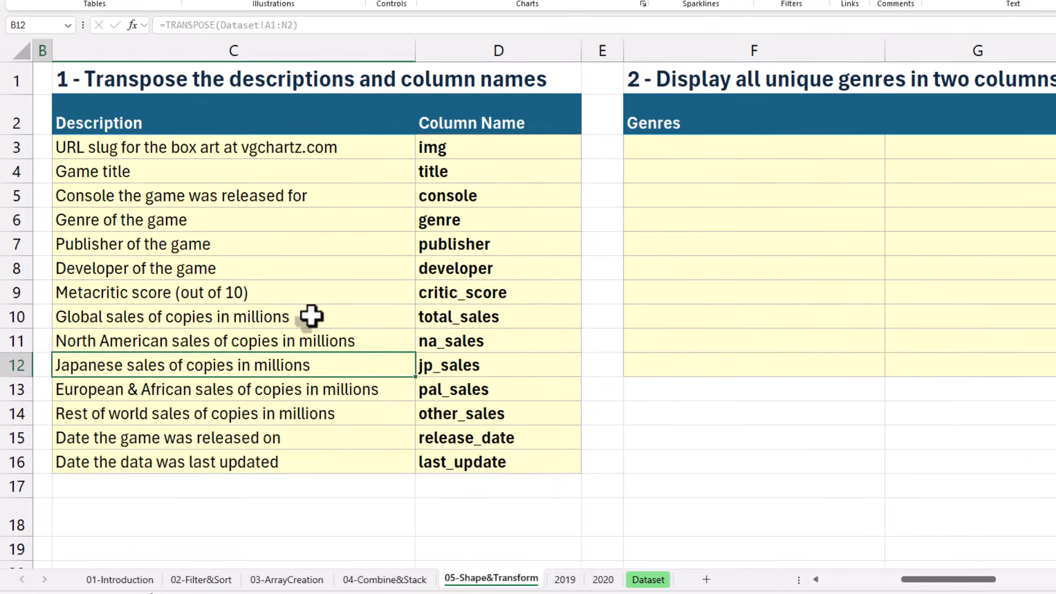
Step: Read through the WRAPROWS notes in column A, covering its purpose, usefulness, syntax arguments and analyst tips
key(Left)
key(Left)
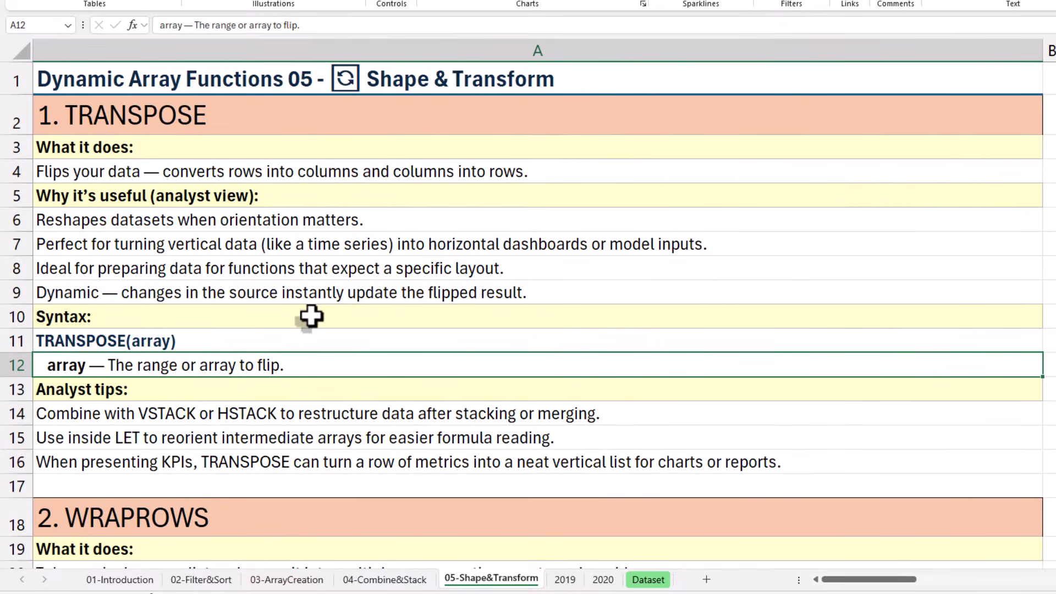
scroll(311, 316, down, 5)
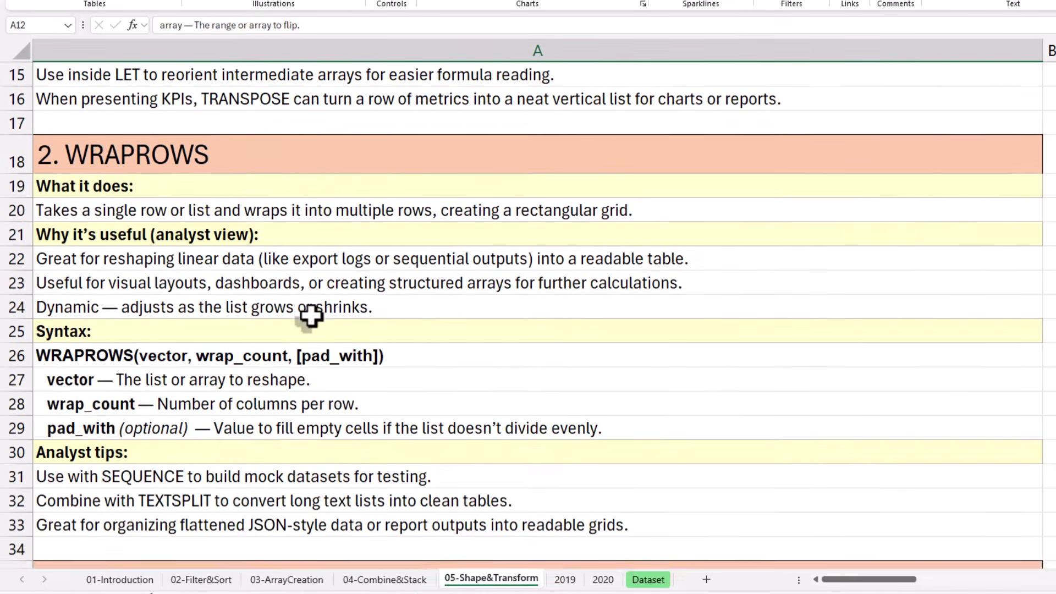
scroll(311, 316, down, 1)
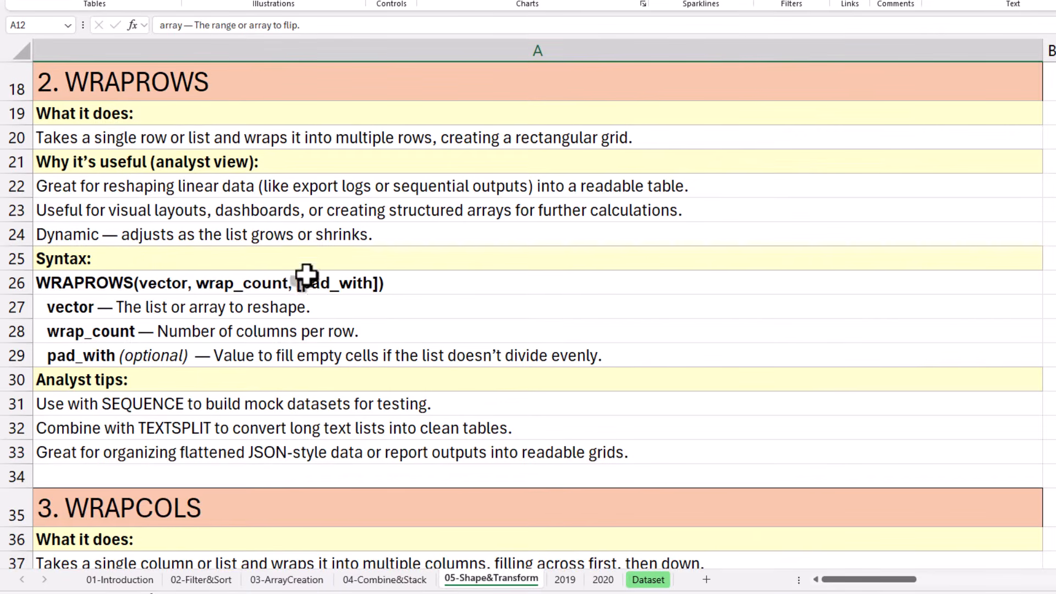
click(152, 83)
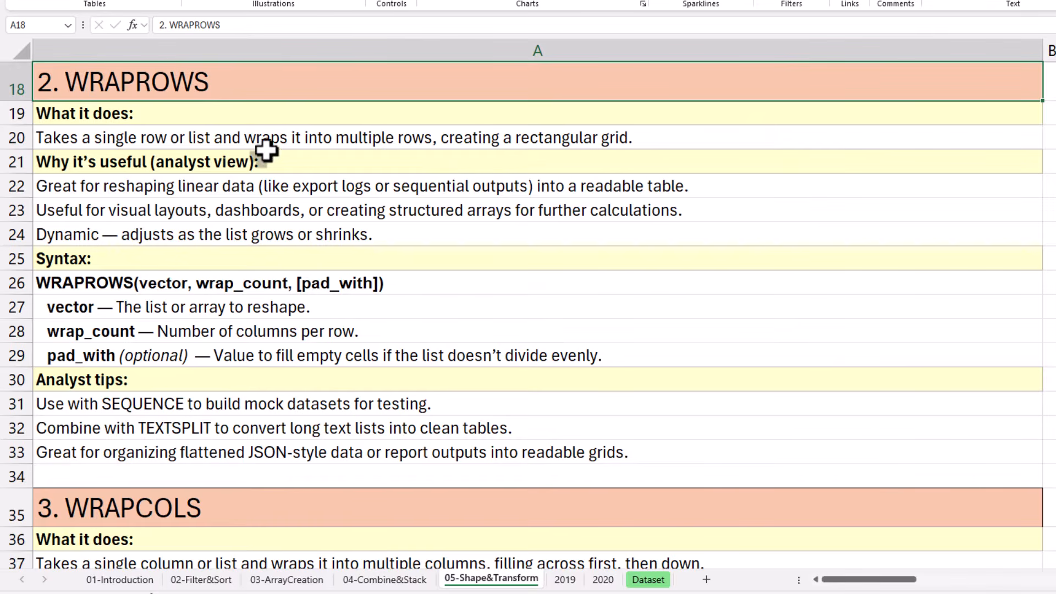
click(234, 137)
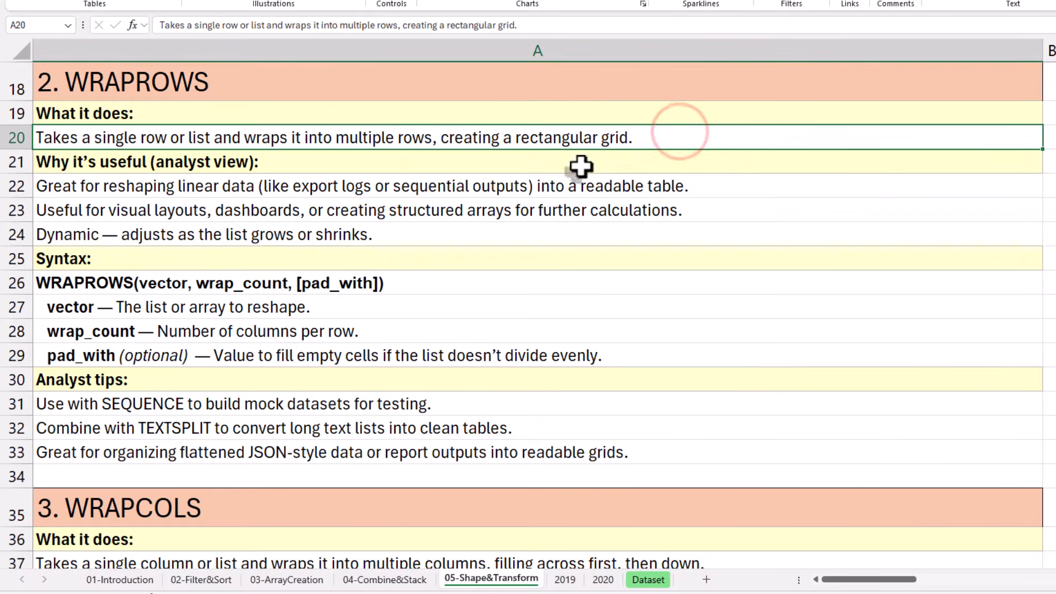
click(137, 187)
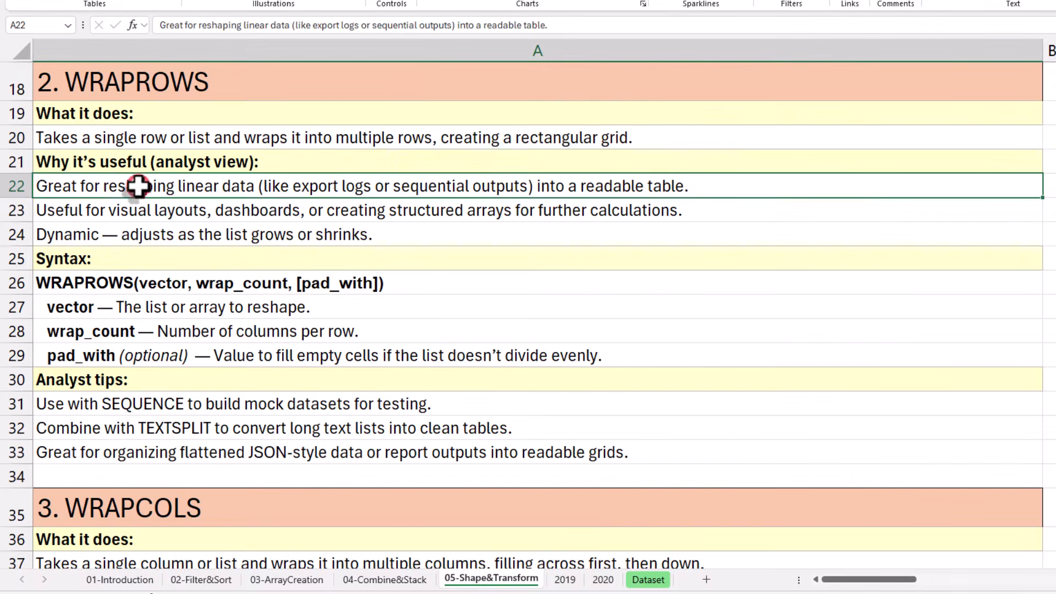
click(189, 209)
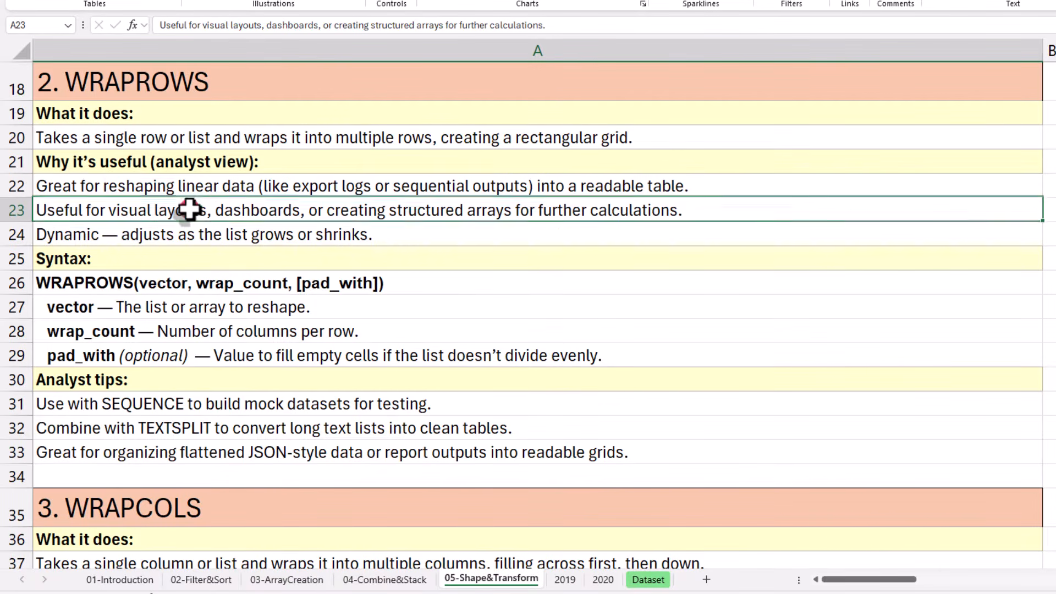
click(197, 241)
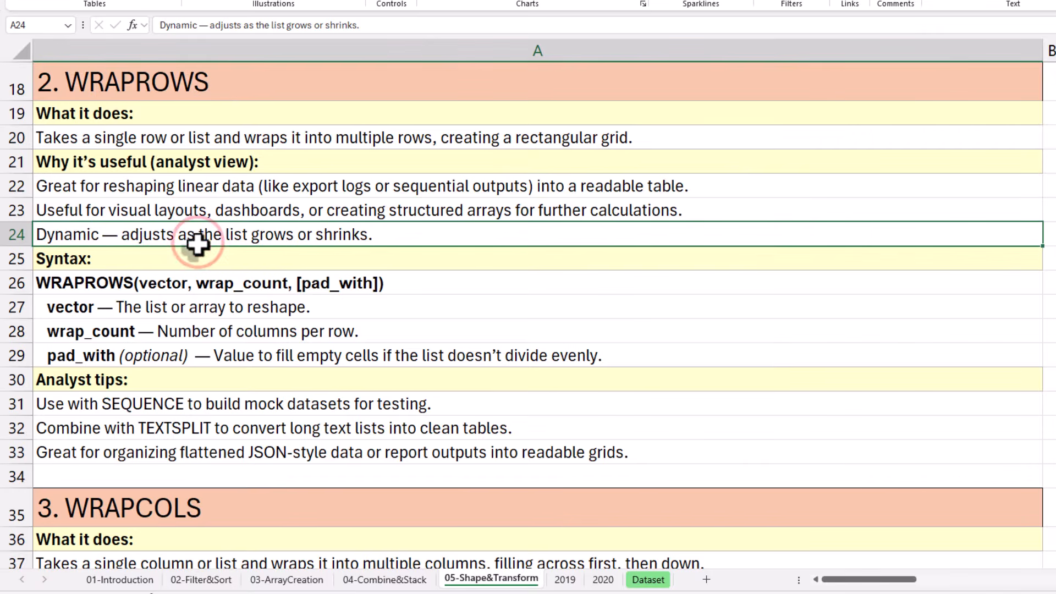
click(195, 279)
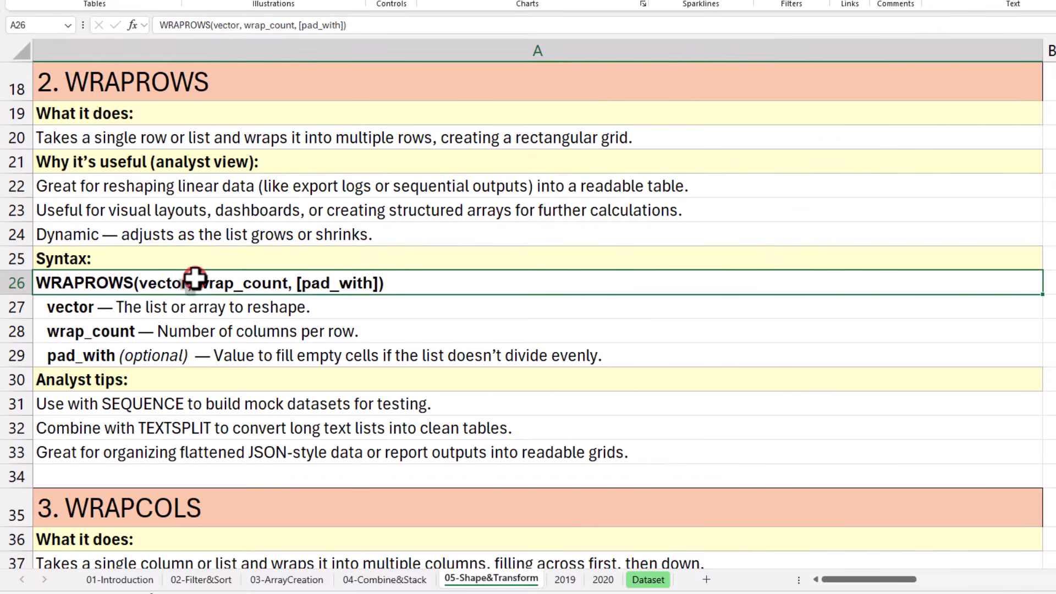
click(240, 314)
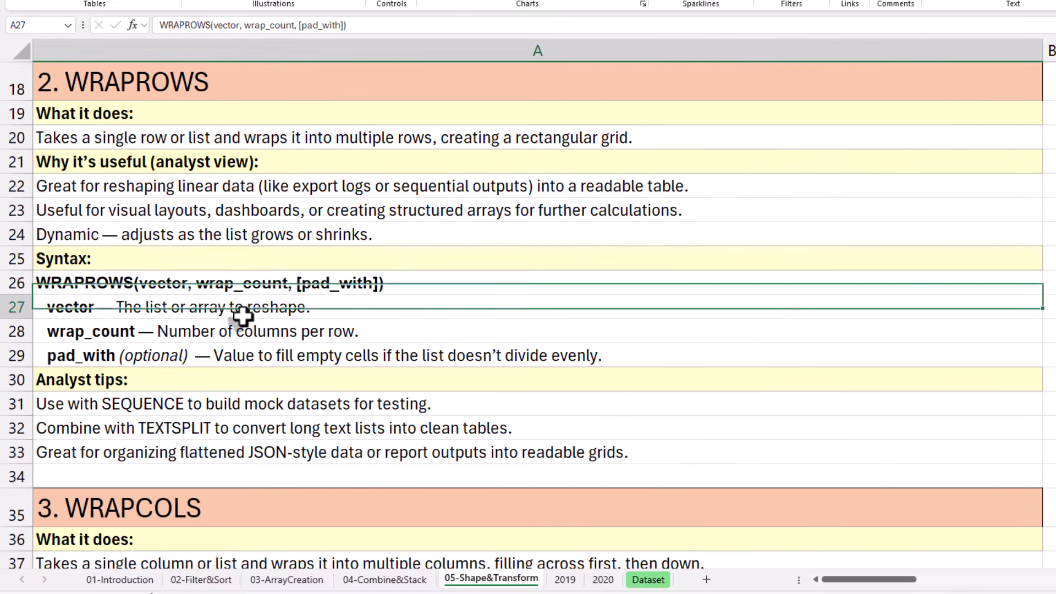
click(445, 327)
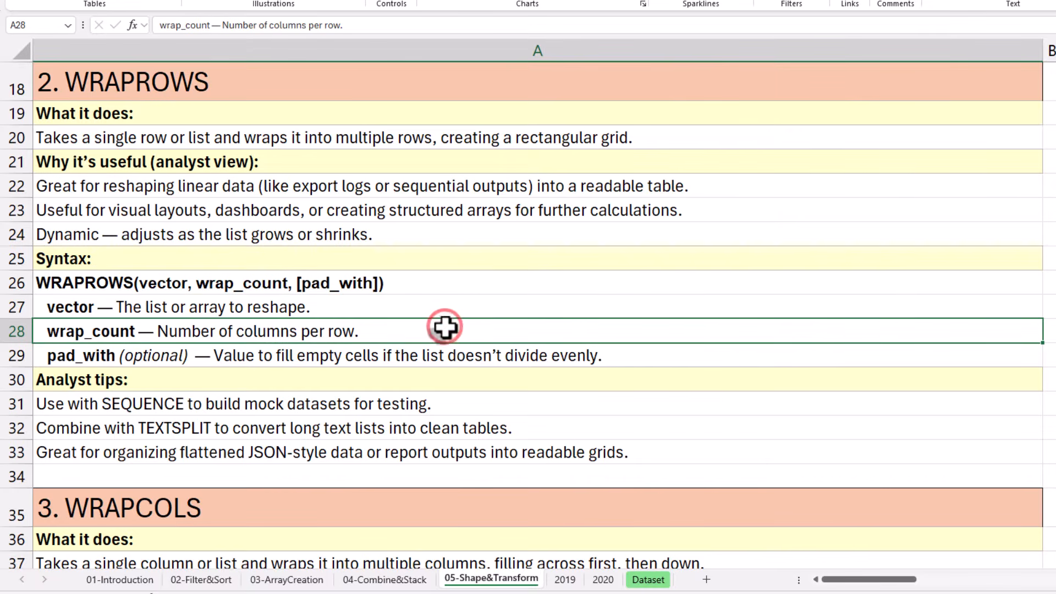
click(672, 358)
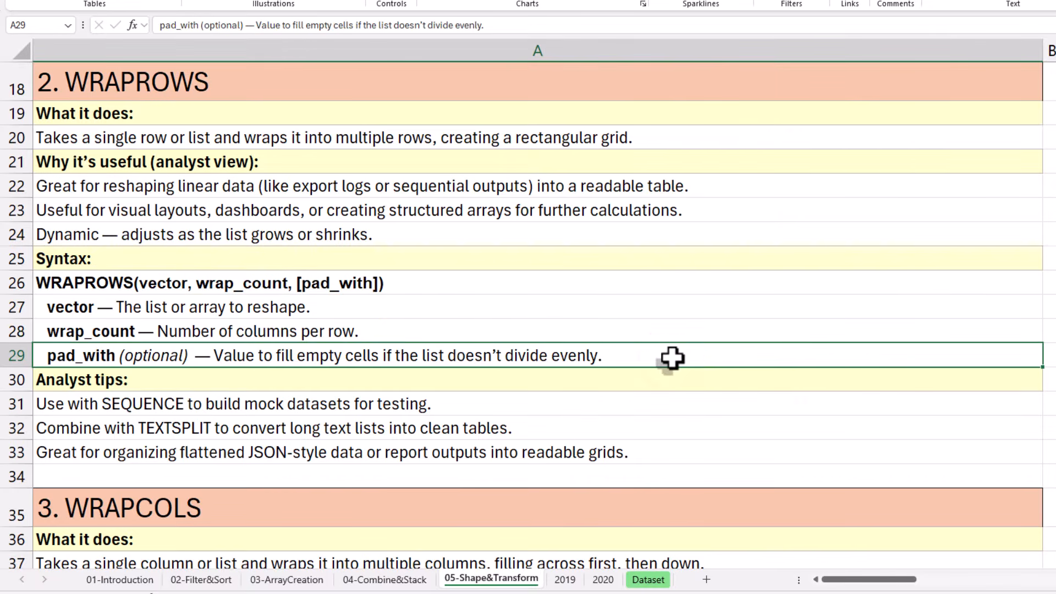
click(563, 414)
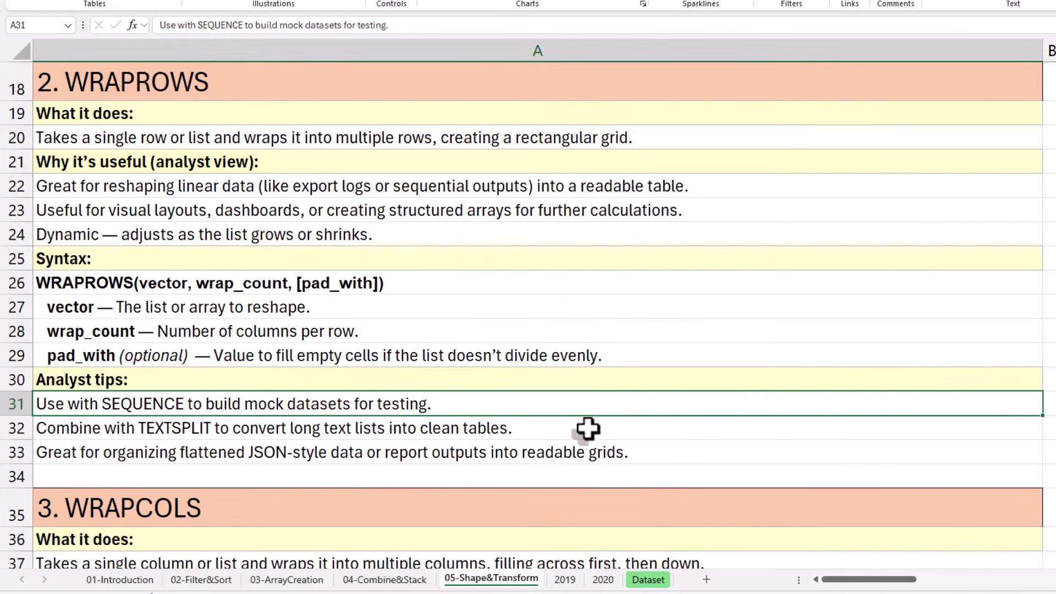
click(587, 429)
click(784, 455)
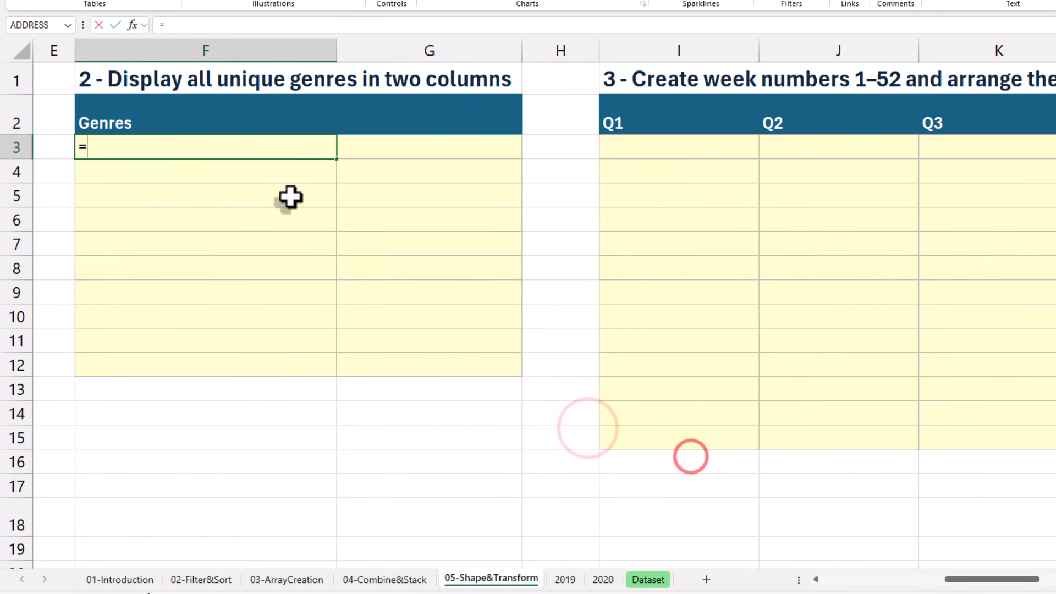
Step: Enter =UNIQUE(Data[genre]) in cell F3 under Genres, using the genre column of the Dataset sheet
text(=u)
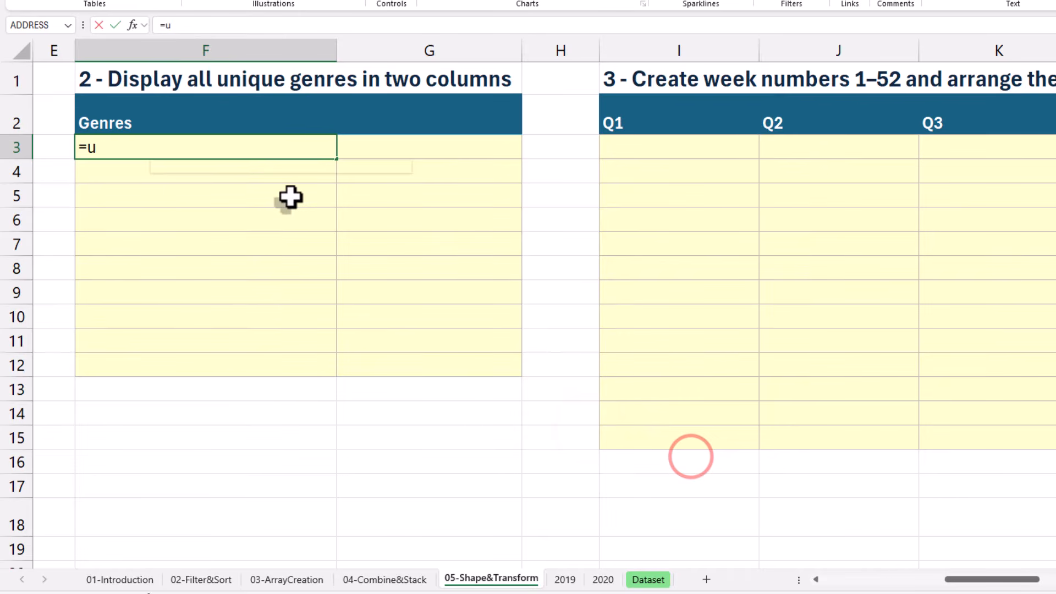
text(n)
key(Down)
key(Down)
key(Tab)
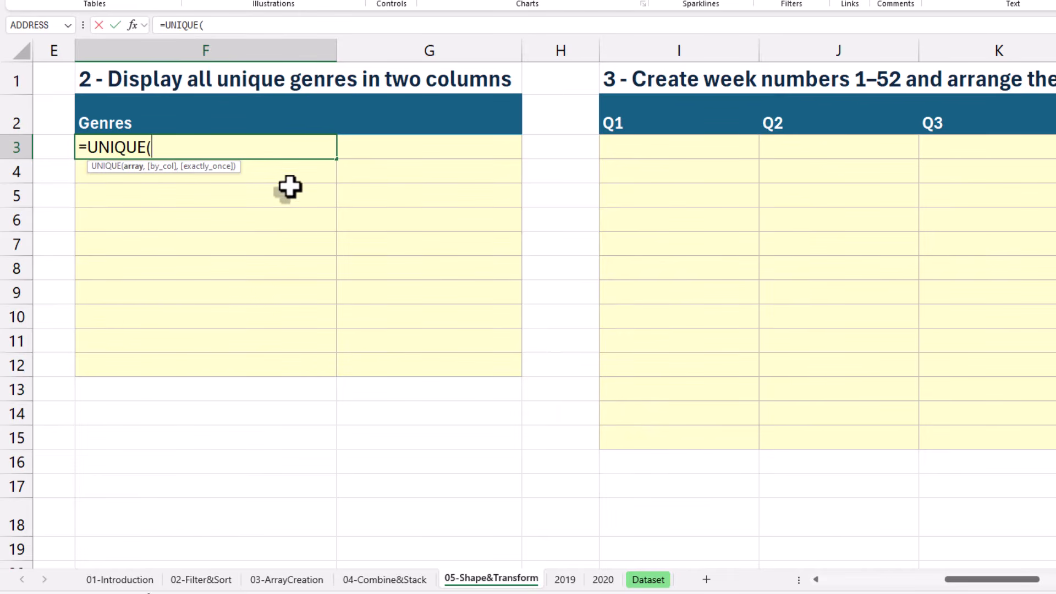
click(648, 579)
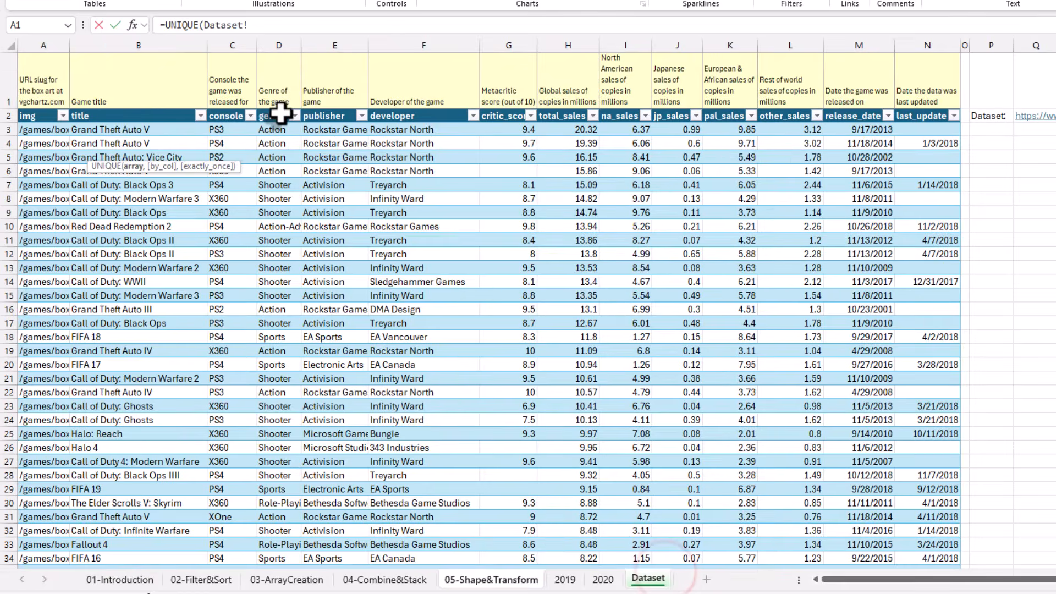
click(281, 112)
key(Return)
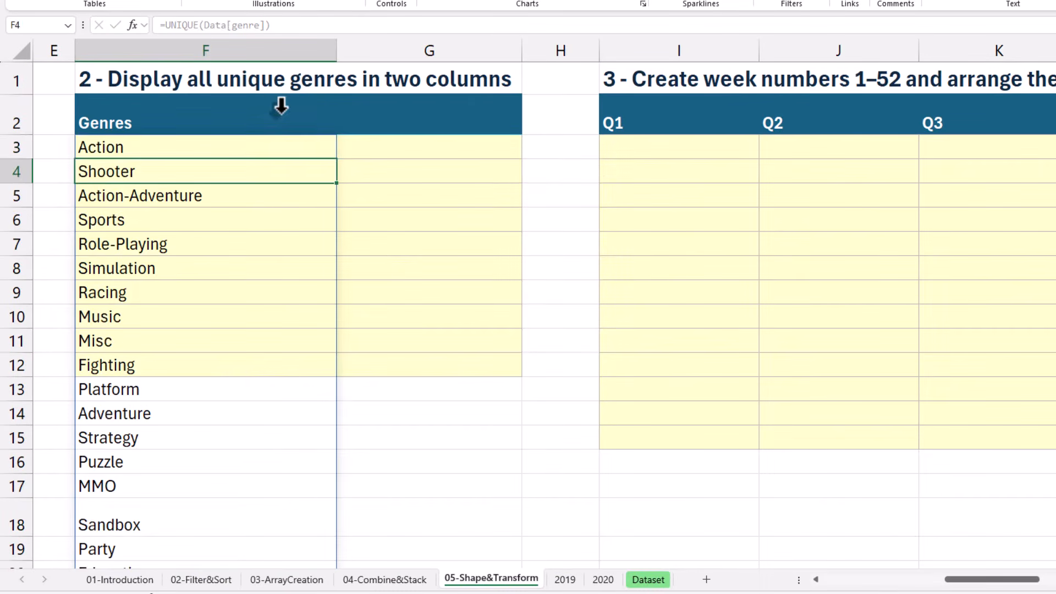
click(202, 146)
click(282, 70)
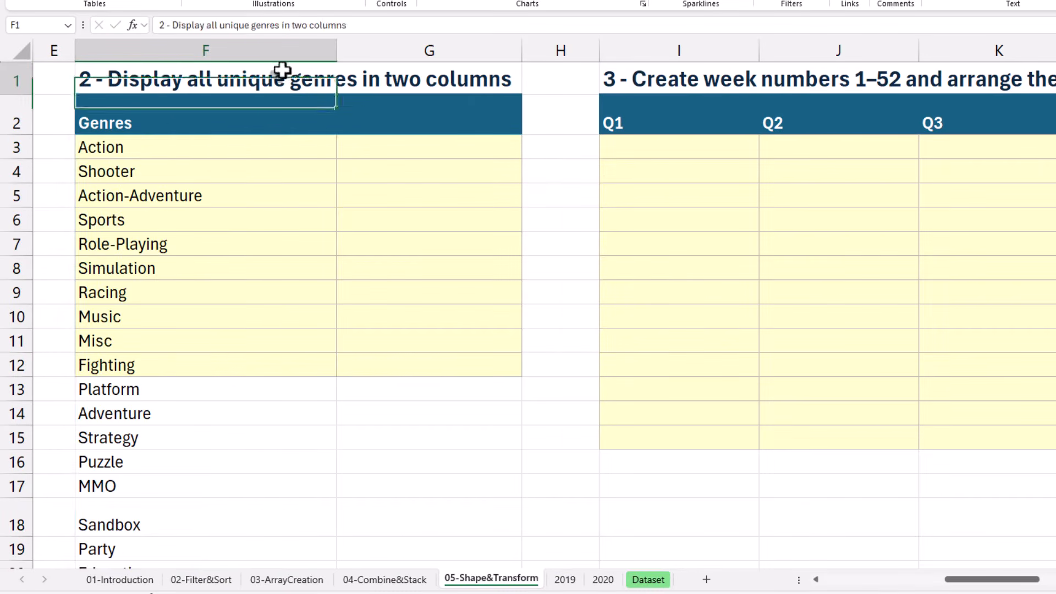
Step: Wrap the formula in F3 as =WRAPROWS(UNIQUE(Data[genre]),2) to arrange the genres in two columns, and review the spilled grid
click(136, 144)
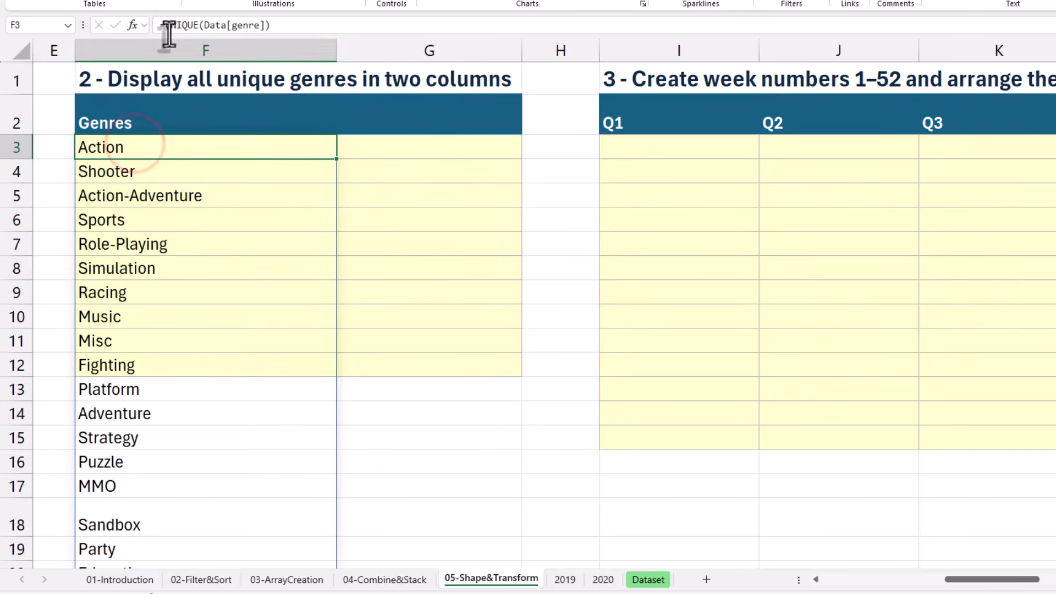
click(137, 151)
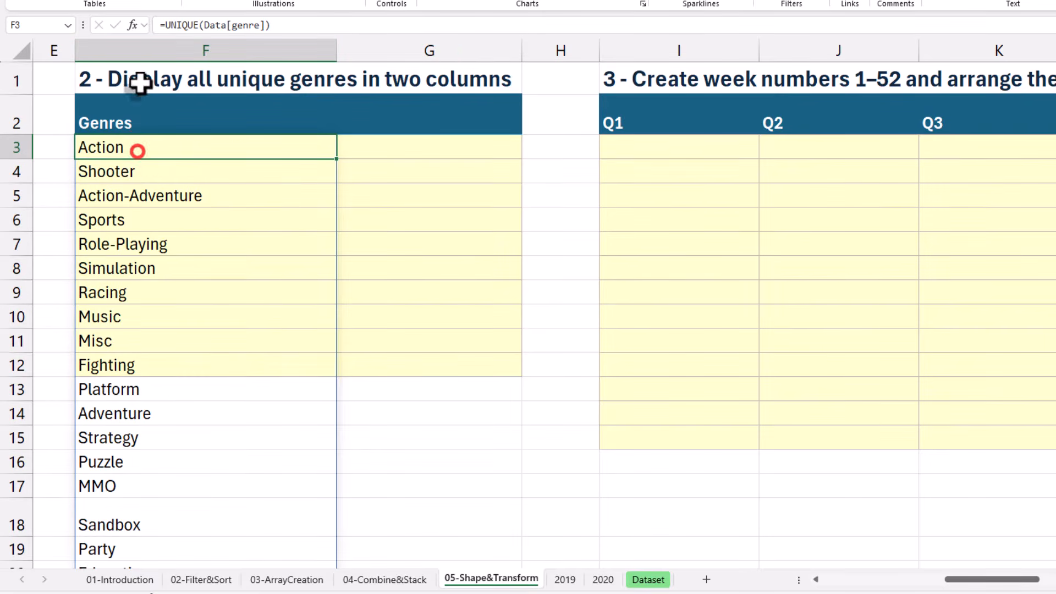
click(165, 25)
text(wr)
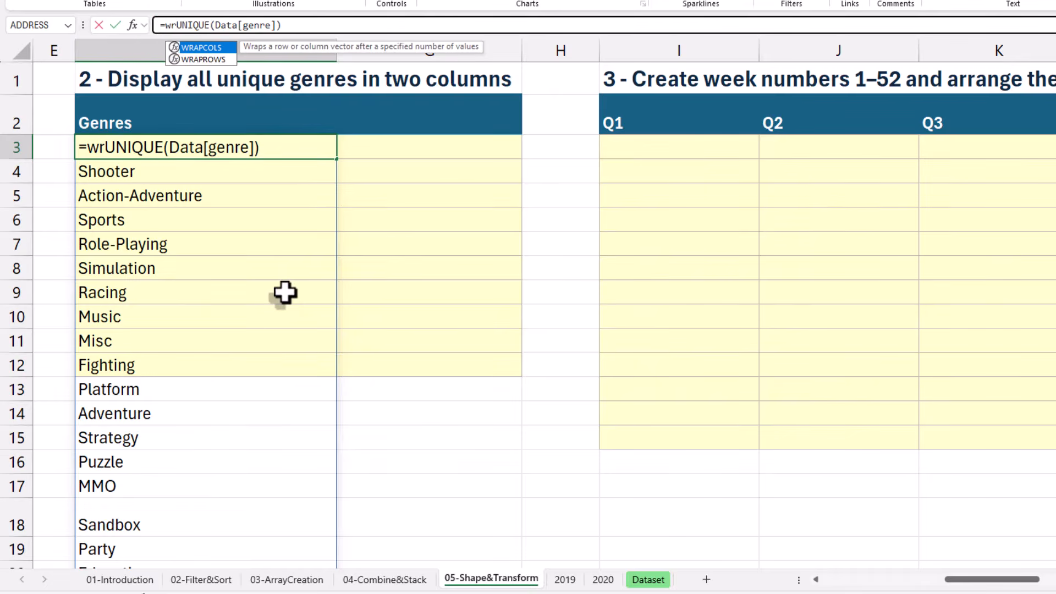
text(ap)
text(rows)
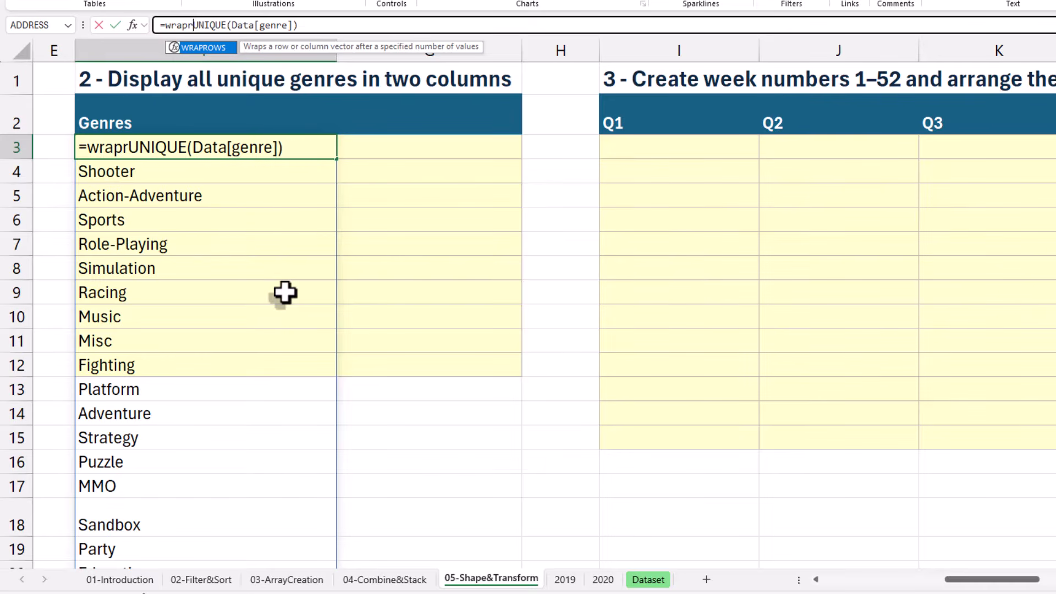
text(()
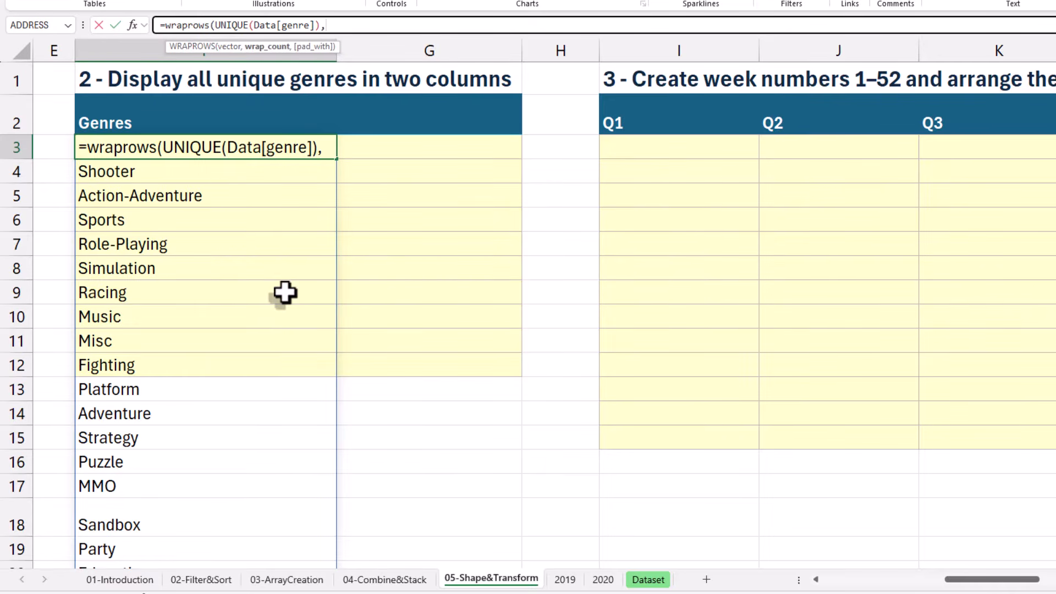
text(,2))
key(Return)
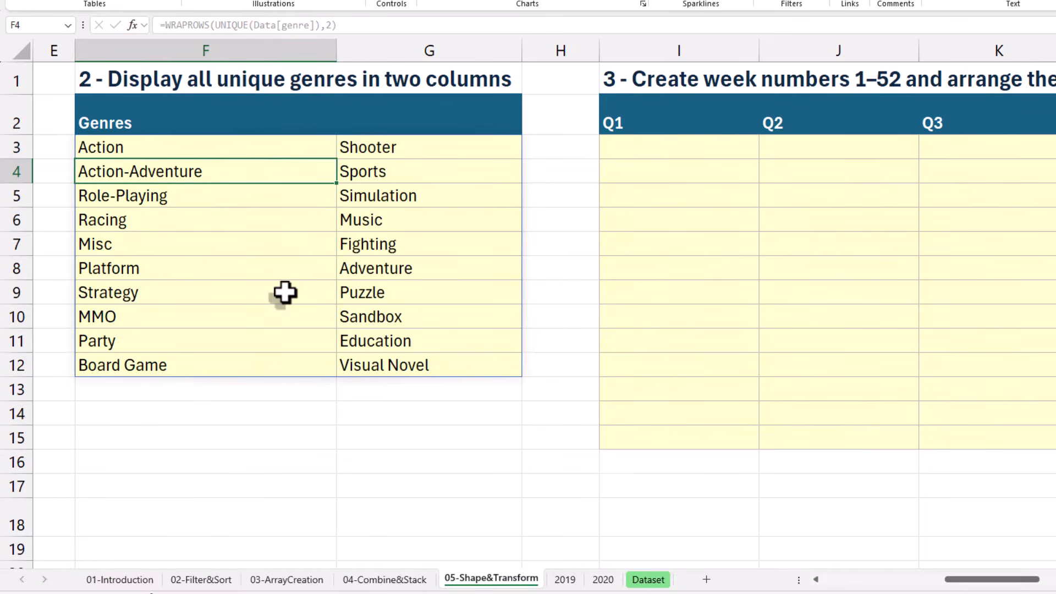
click(242, 143)
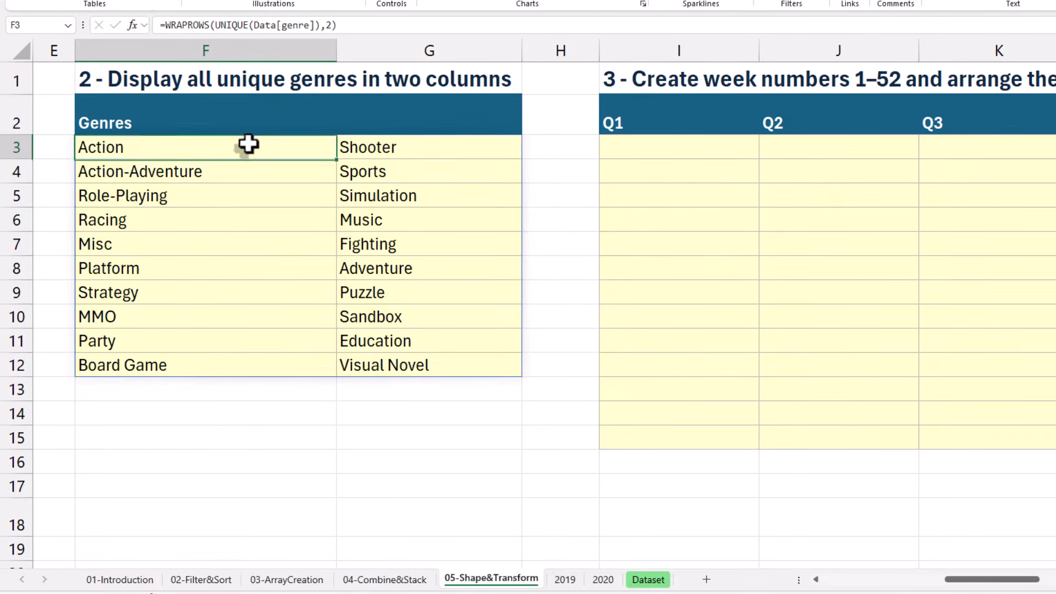
click(382, 152)
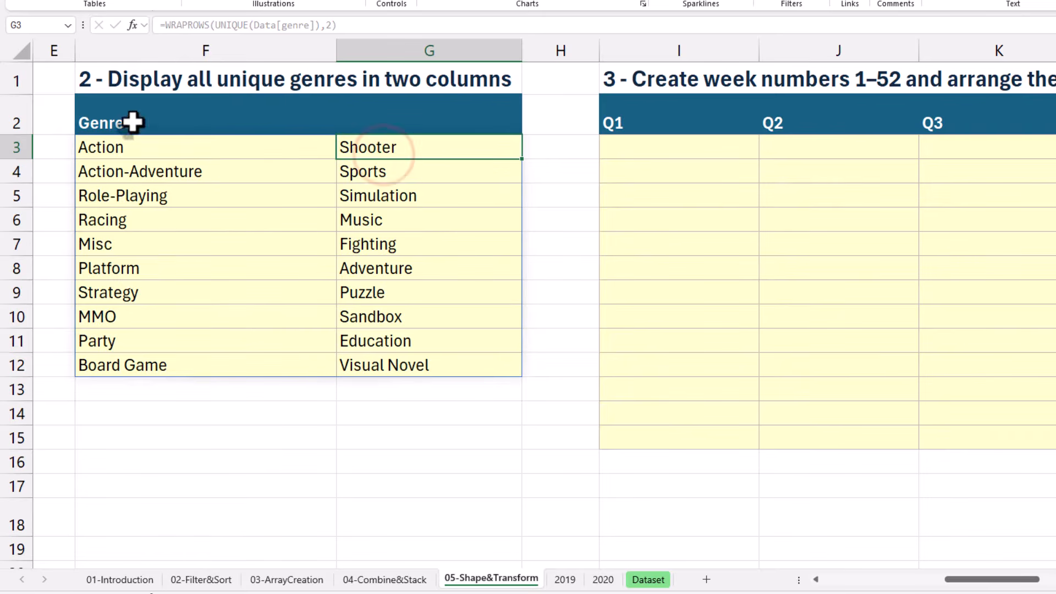
click(146, 144)
Step: Read through the WRAPCOLS notes in column A, covering its purpose, usefulness, syntax arguments and analyst tips
click(642, 98)
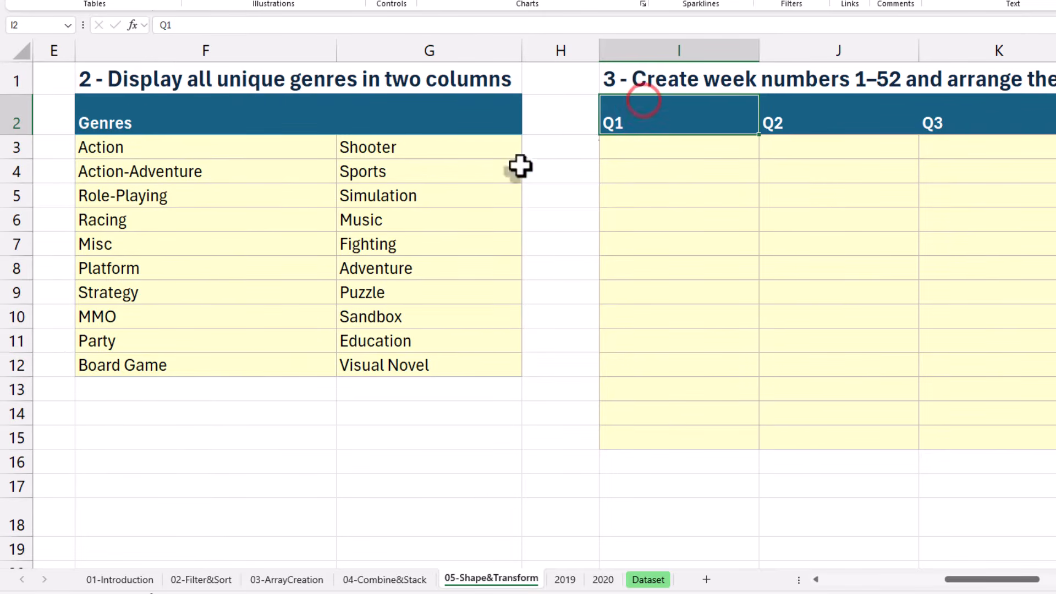
drag(988, 580, 817, 581)
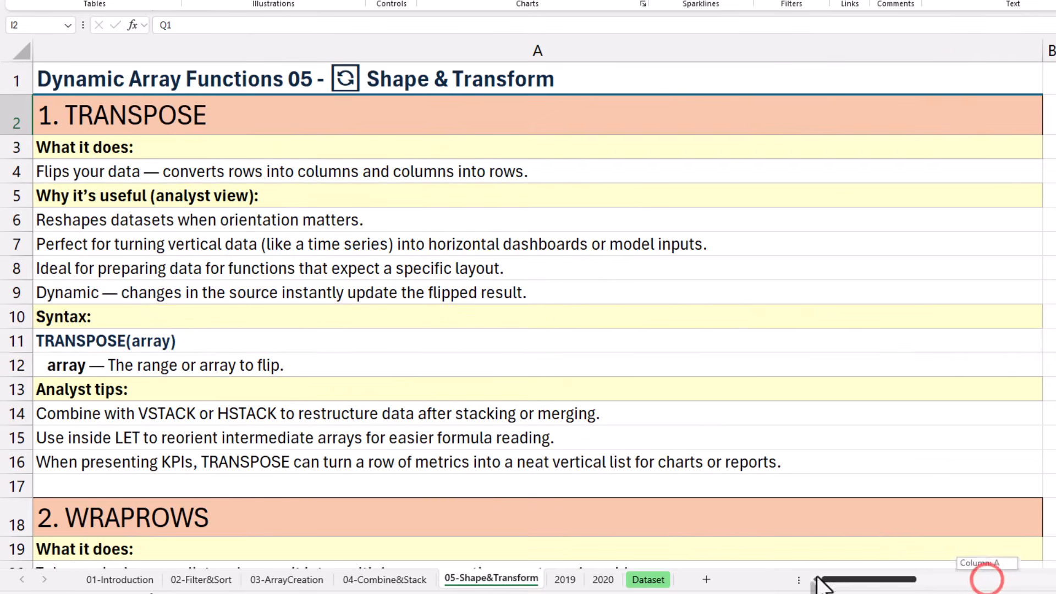
scroll(401, 352, down, 5)
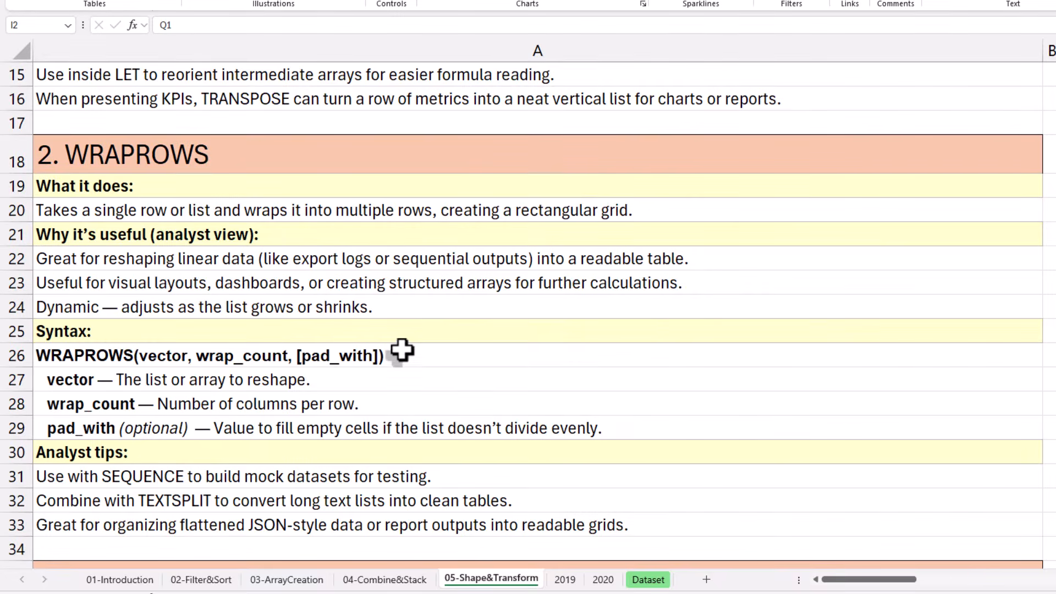
scroll(402, 351, down, 6)
scroll(373, 323, down, 2)
scroll(313, 288, up, 1)
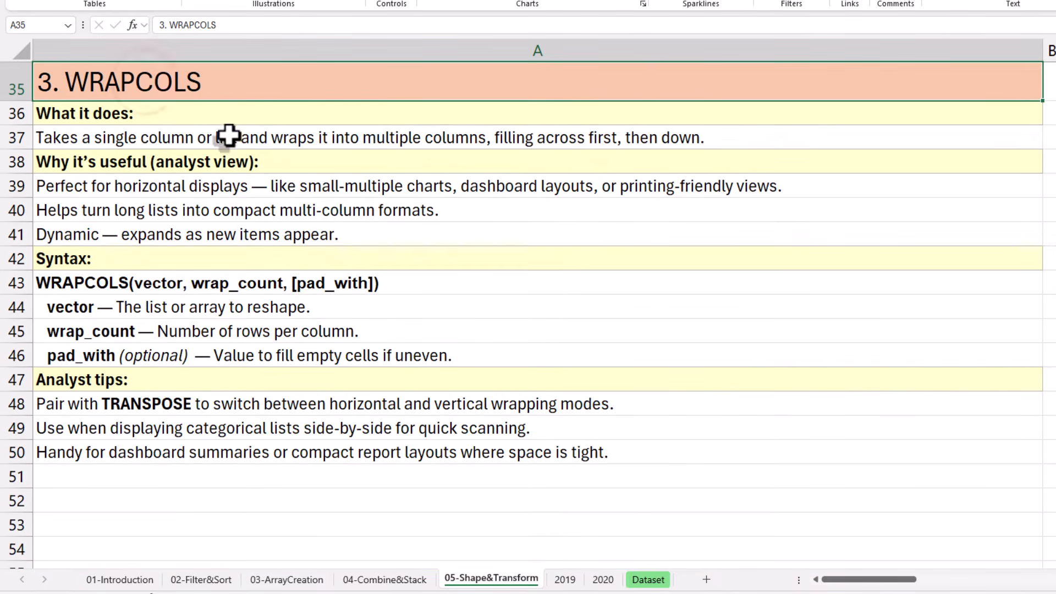
click(205, 115)
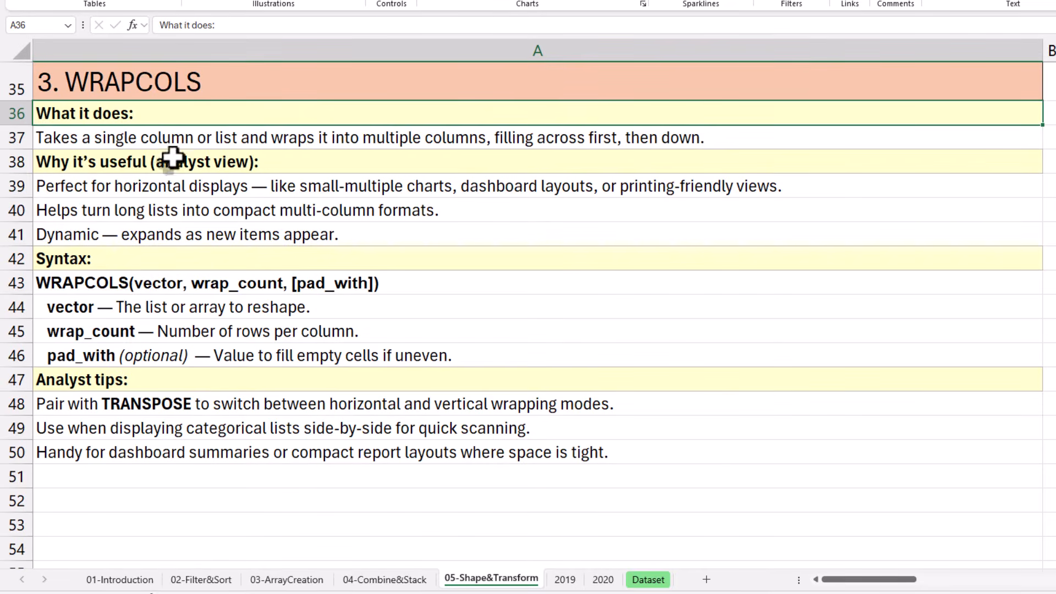
click(203, 137)
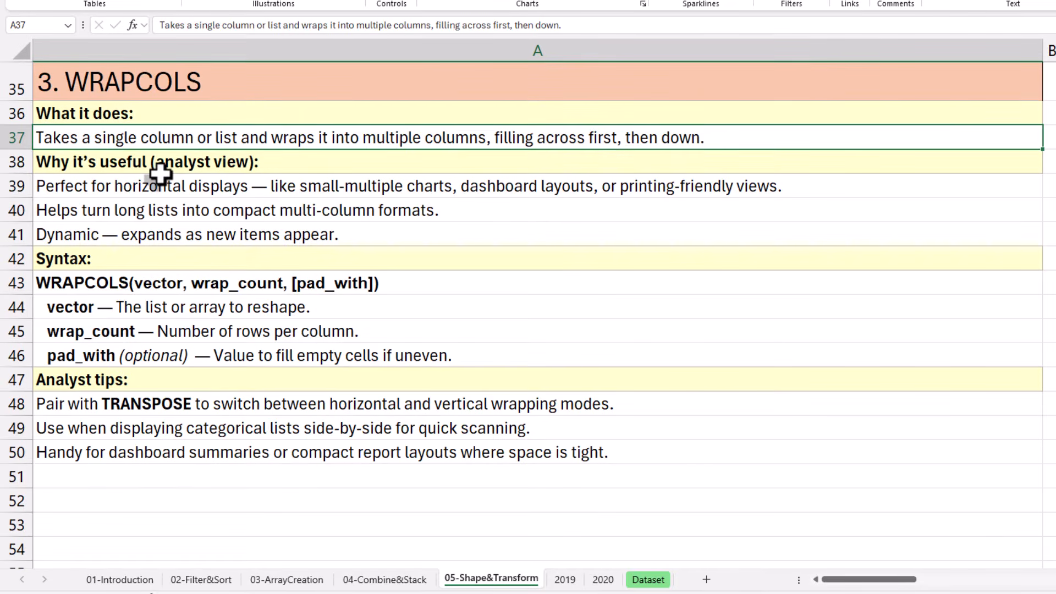
click(189, 186)
click(192, 209)
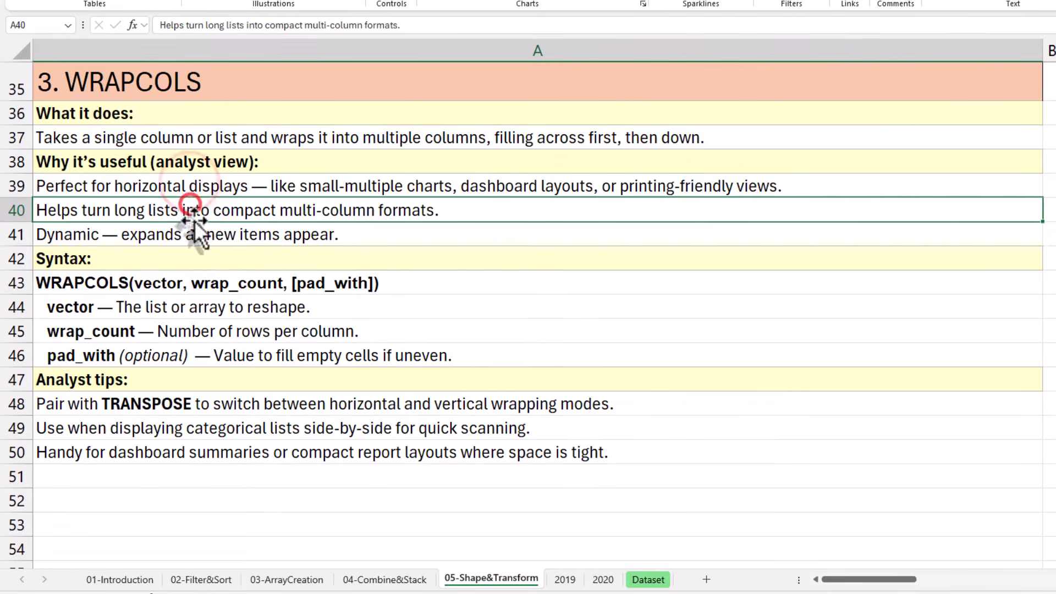
click(200, 236)
click(166, 281)
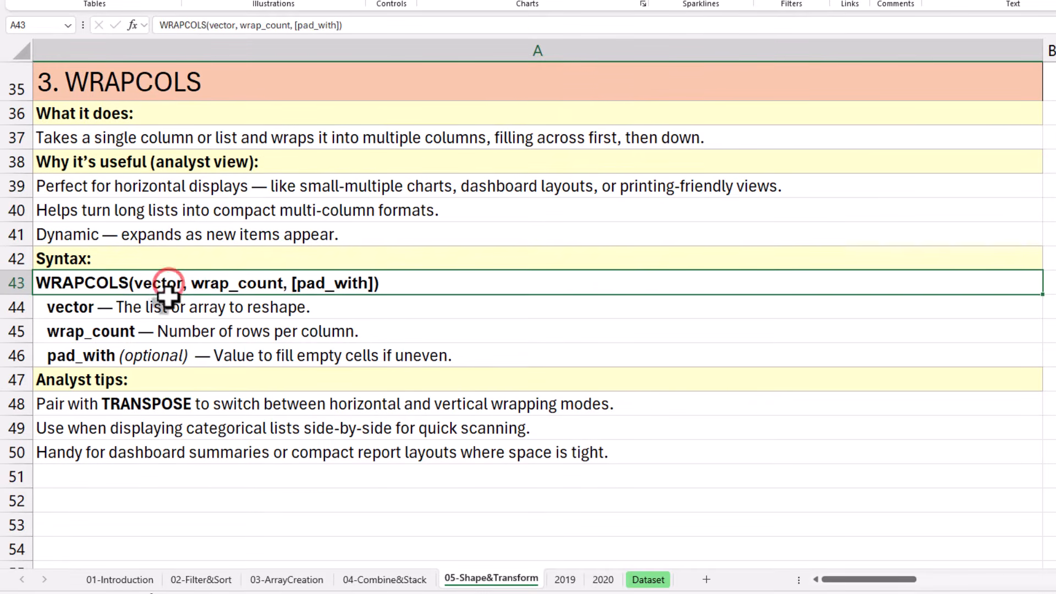
click(169, 306)
click(176, 331)
click(180, 357)
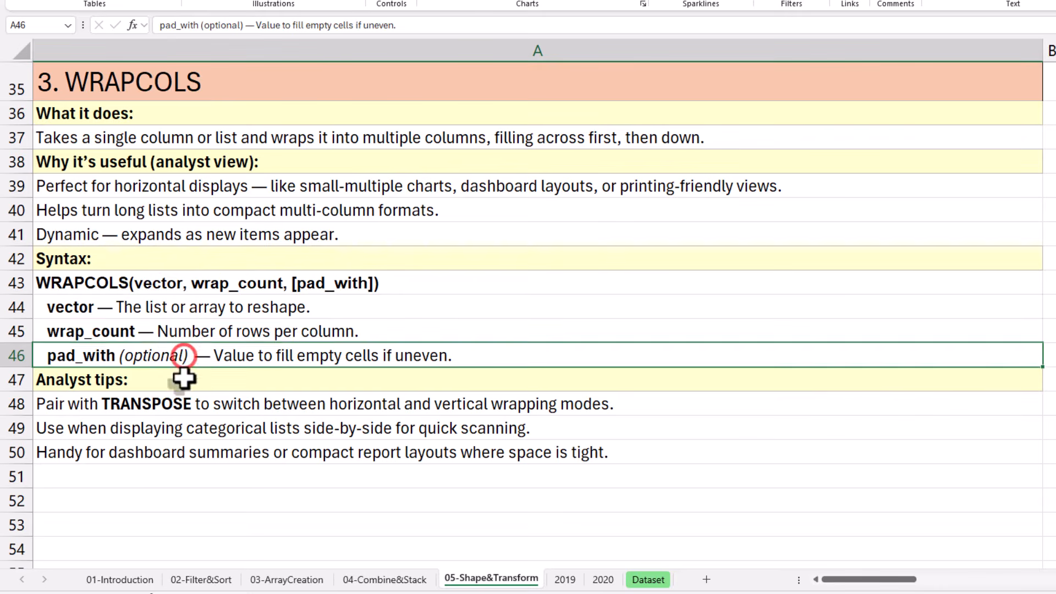
click(180, 408)
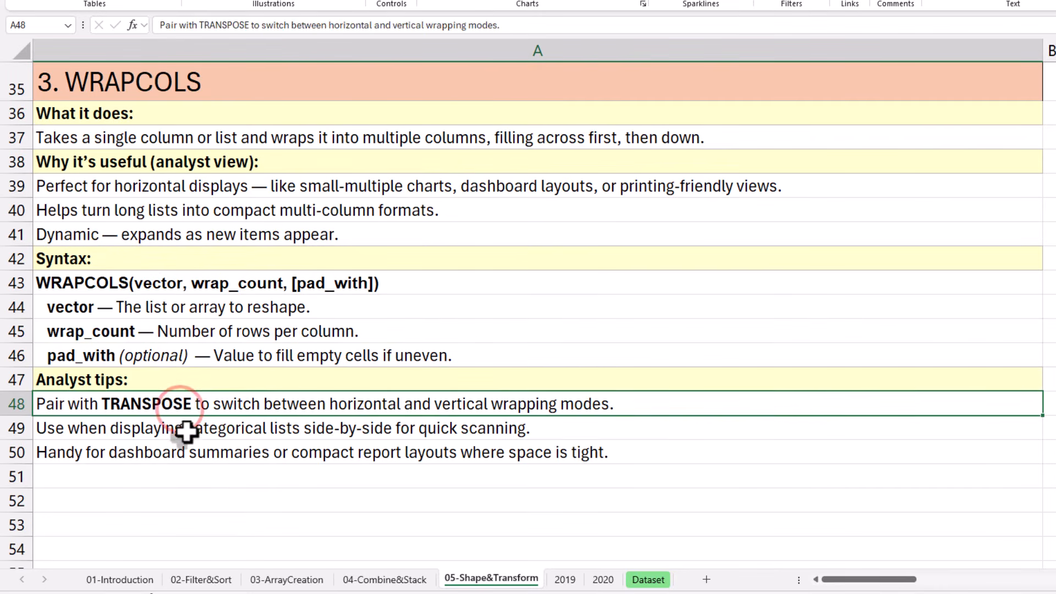
click(185, 434)
click(192, 452)
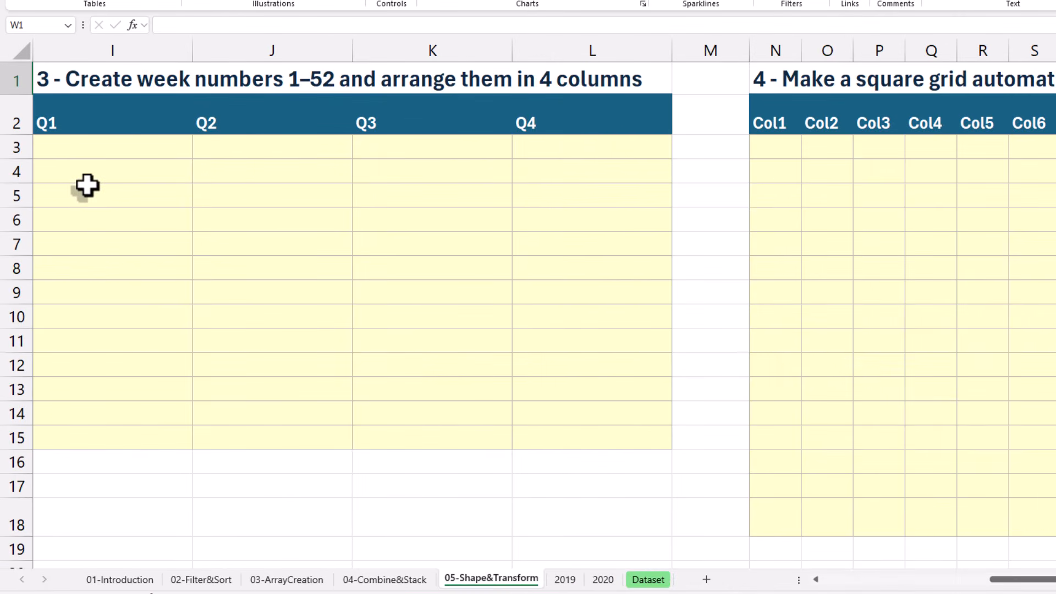
Step: Enter =SEQUENCE(52) in cell I3 under Q1 to generate the week numbers
click(99, 142)
text(=se)
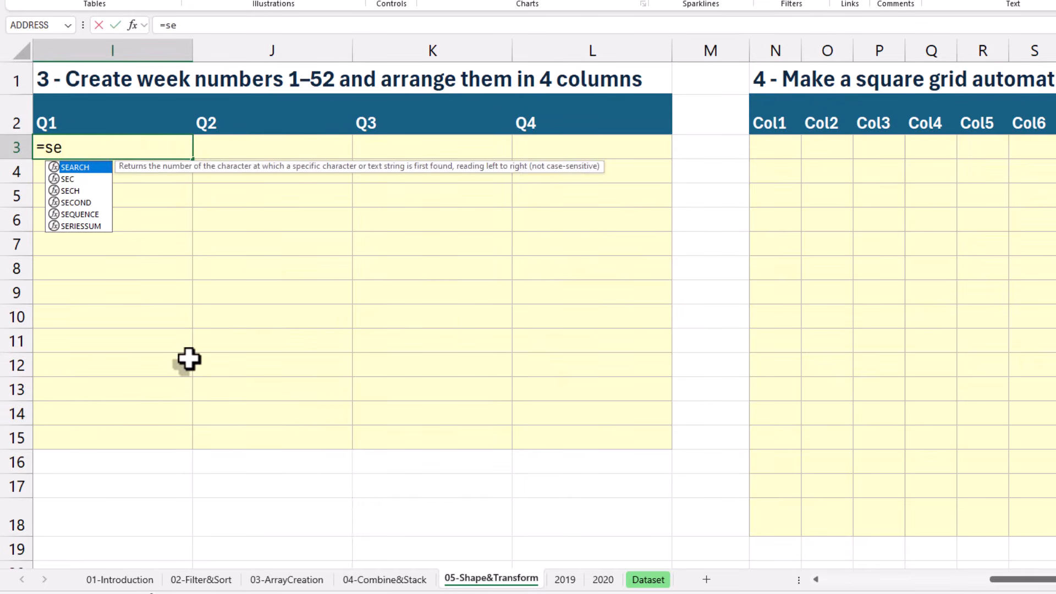
key(Down)
key(Down)
key(Down)
key(Down)
key(Tab)
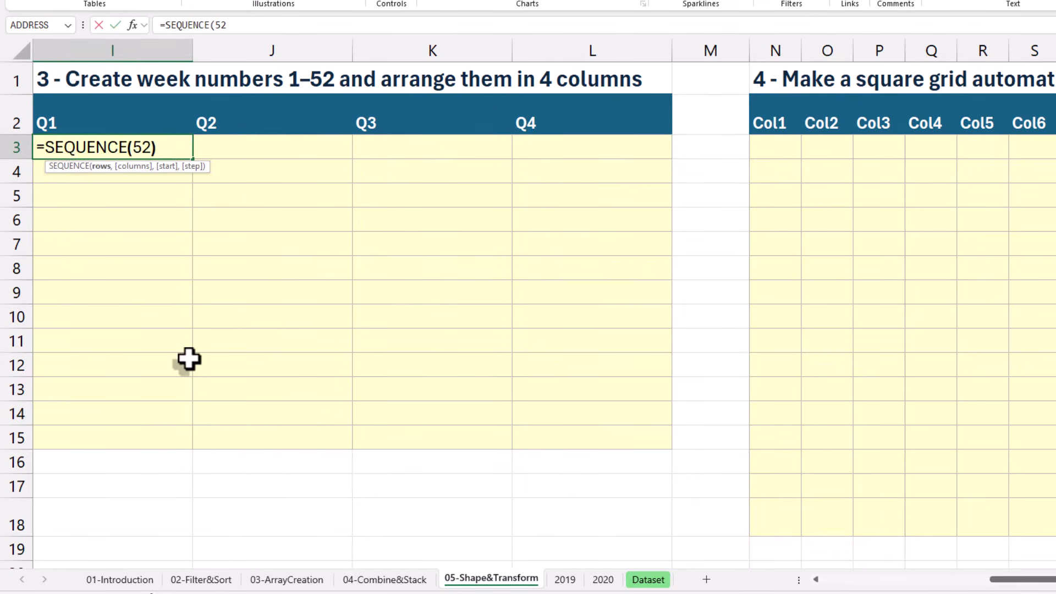
key(Return)
Step: Change the formula in I3 to =WRAPCOLS(SEQUENCE(52),52/4) to arrange the weeks in four quarter columns, and review the result
click(163, 146)
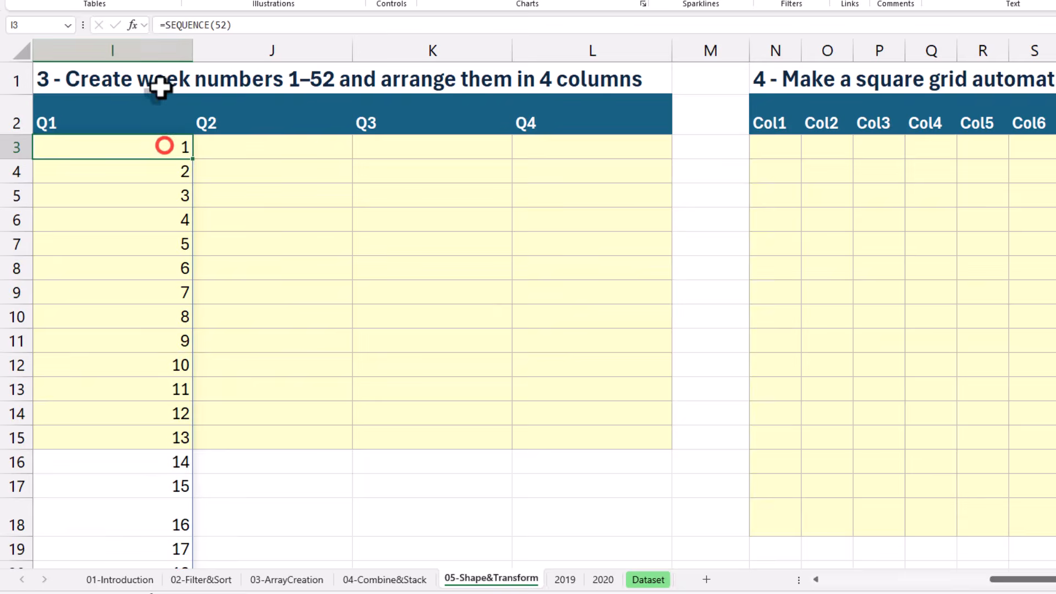
click(165, 25)
text(r)
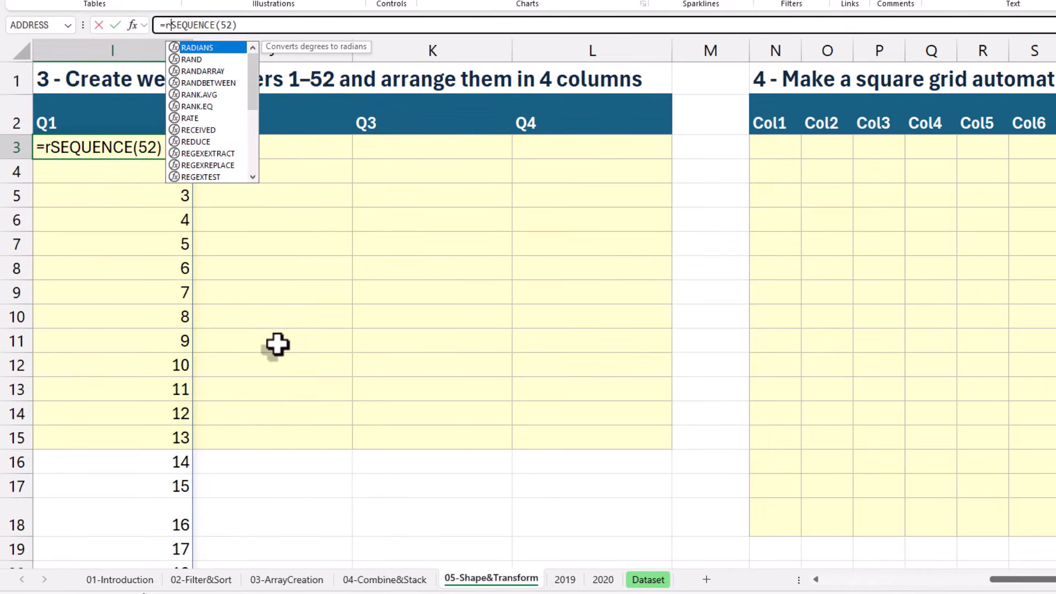
key(BackSpace)
text(wrap)
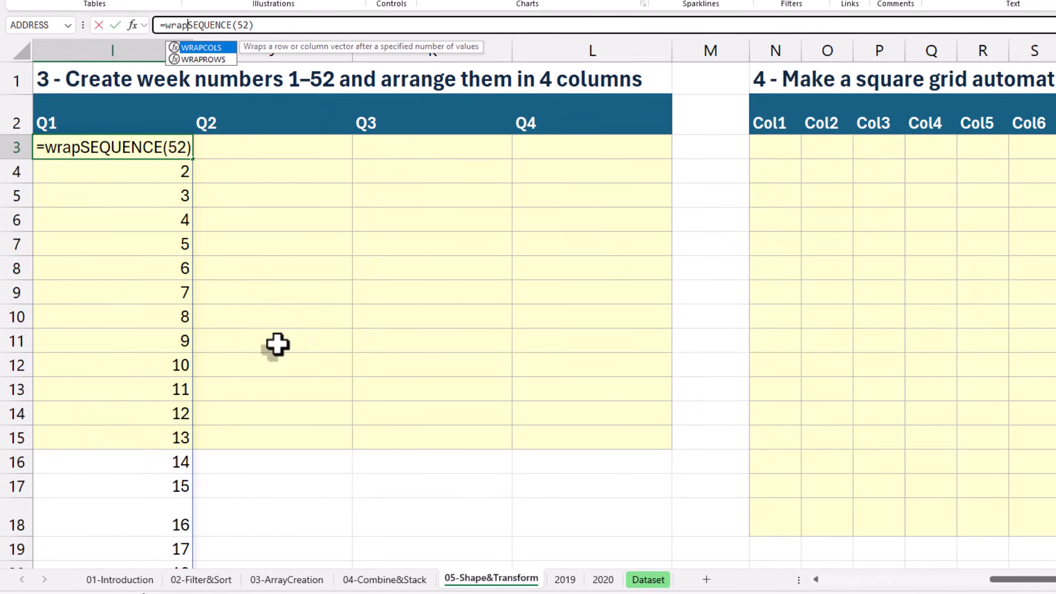
text(cols()
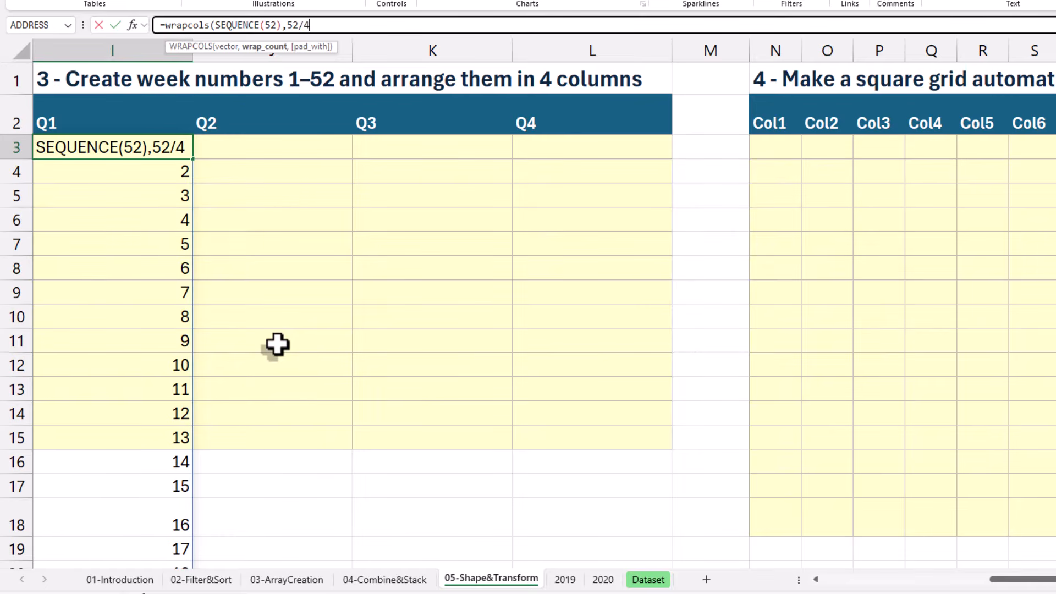
key(Return)
click(157, 145)
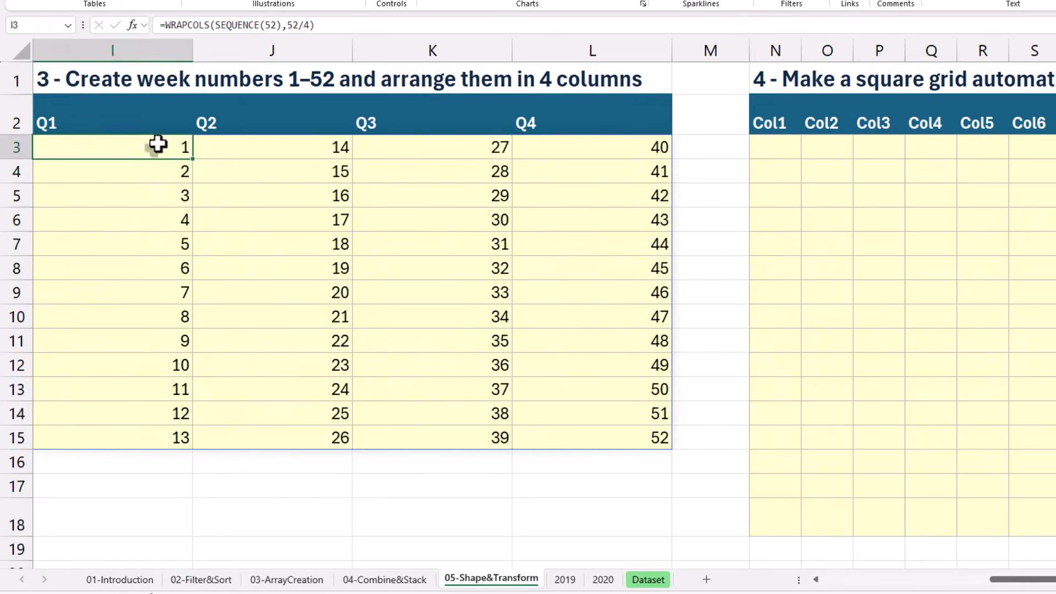
click(278, 154)
click(450, 150)
click(566, 158)
click(90, 167)
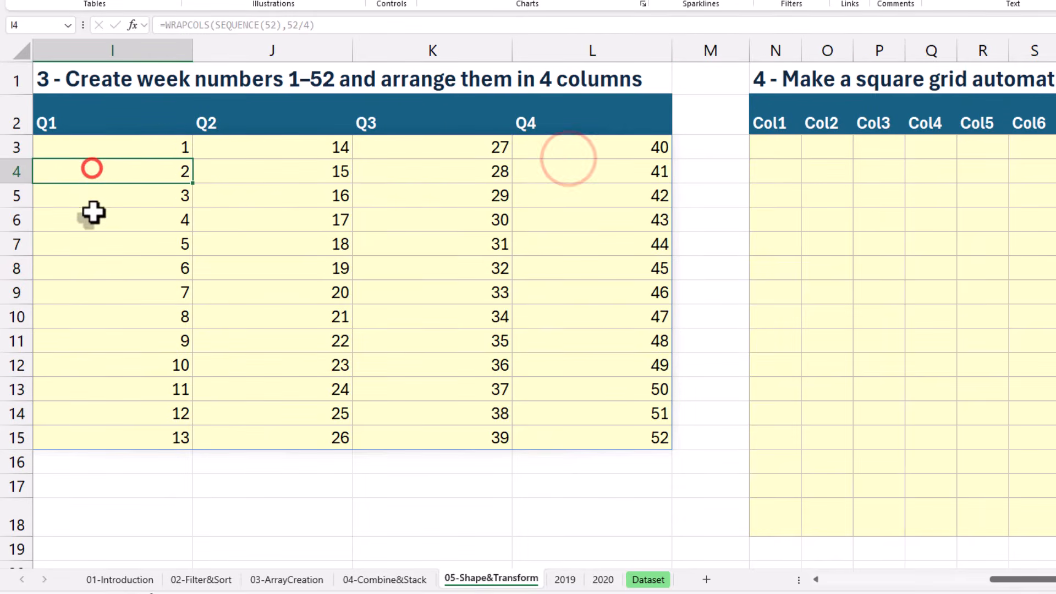
click(93, 212)
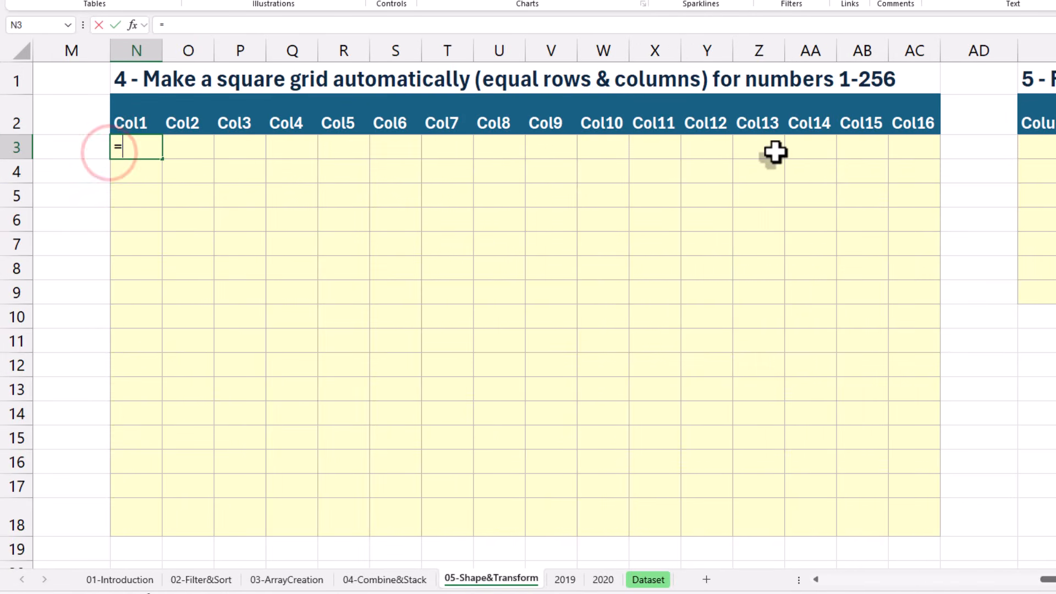
Step: Enter =SEQUENCE(256) in cell N3 under Col1 to generate the numbers for the square grid
text(=s)
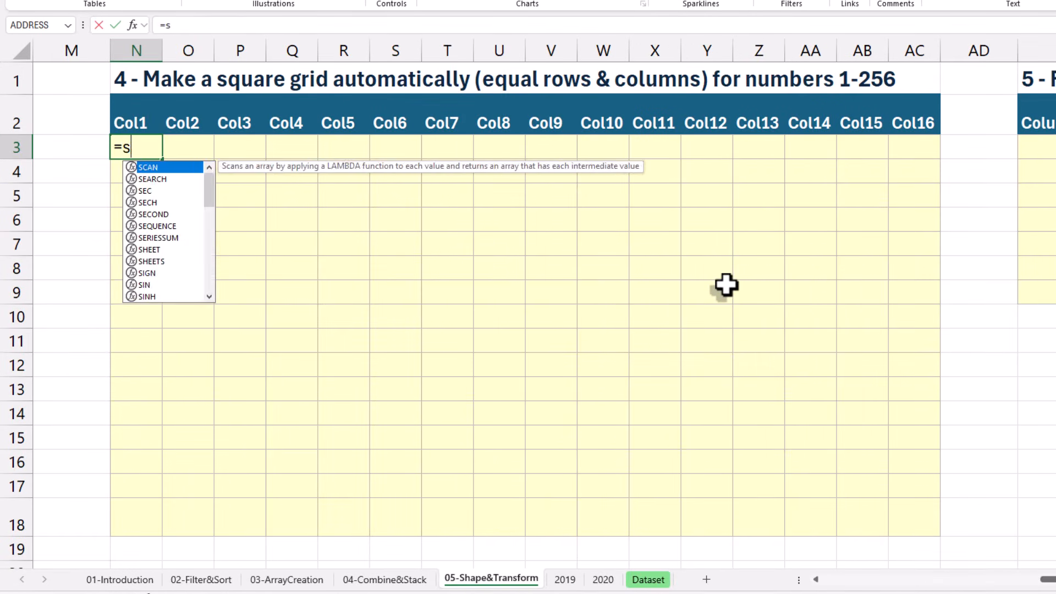
text(eq)
key(Tab)
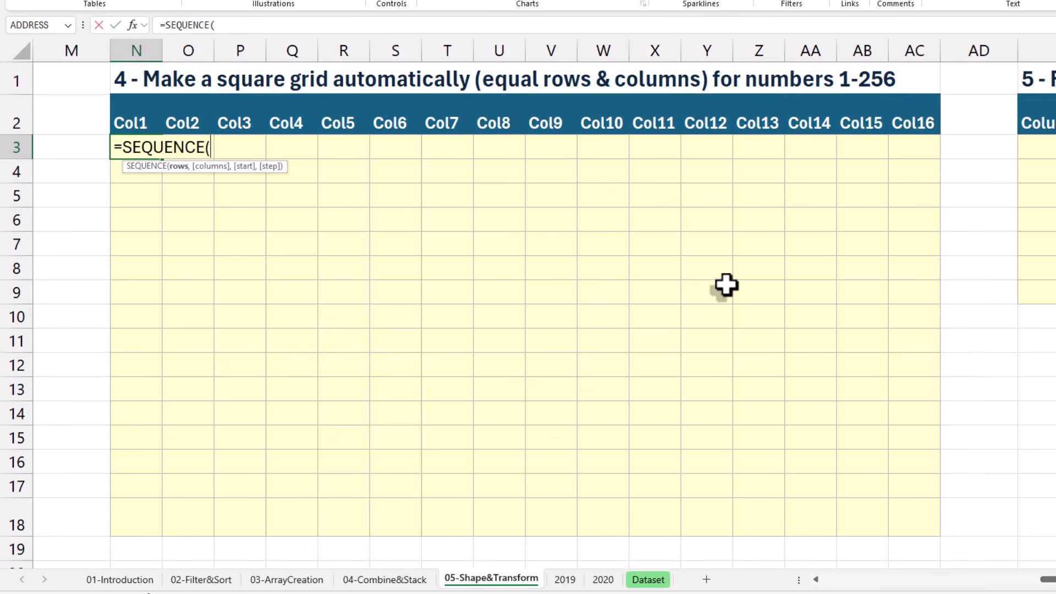
text(256))
key(Return)
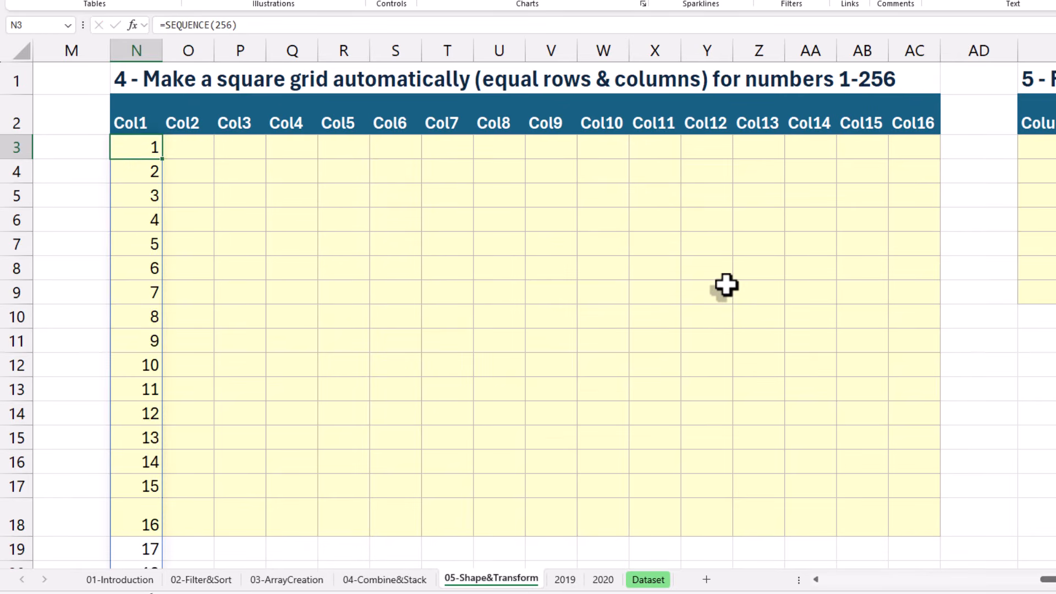
Step: Change the formula in N3 to =WRAPROWS(SEQUENCE(256),SQRT(256)) to fill the square grid row by row, and review the result
click(165, 25)
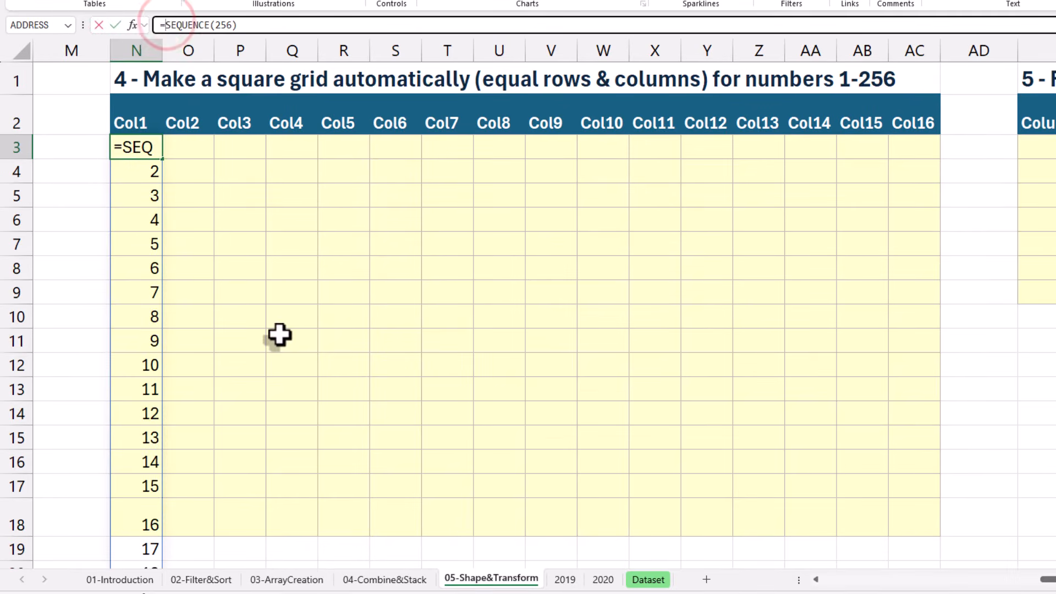
text(wrap)
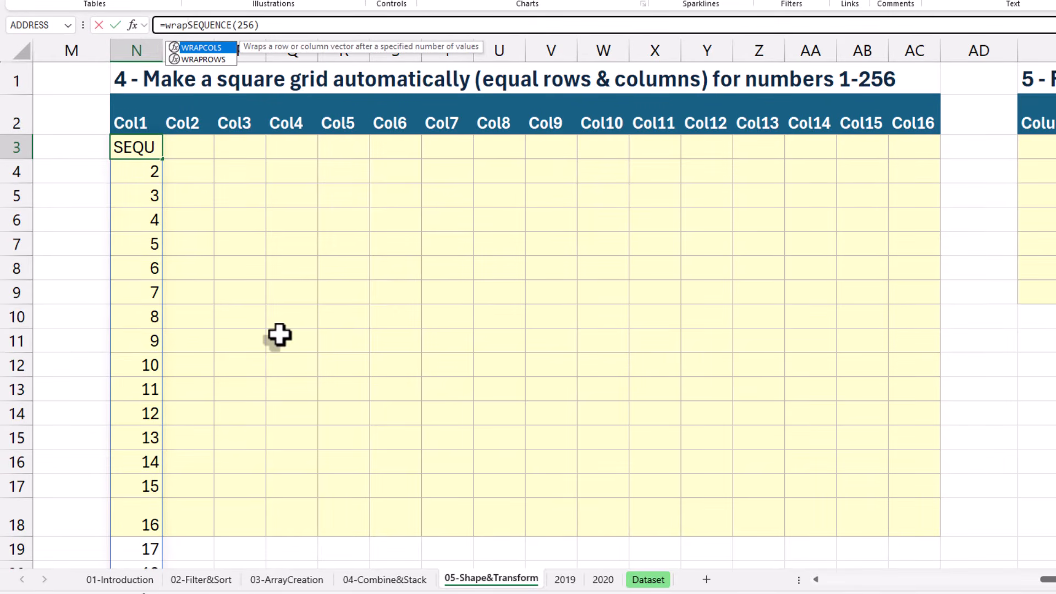
text(r)
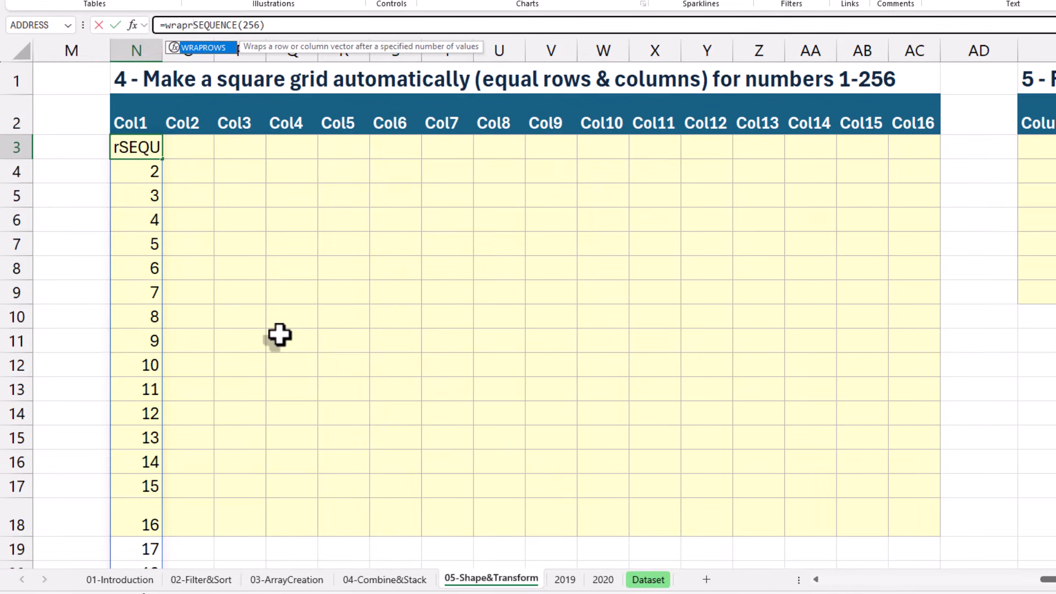
key(Tab)
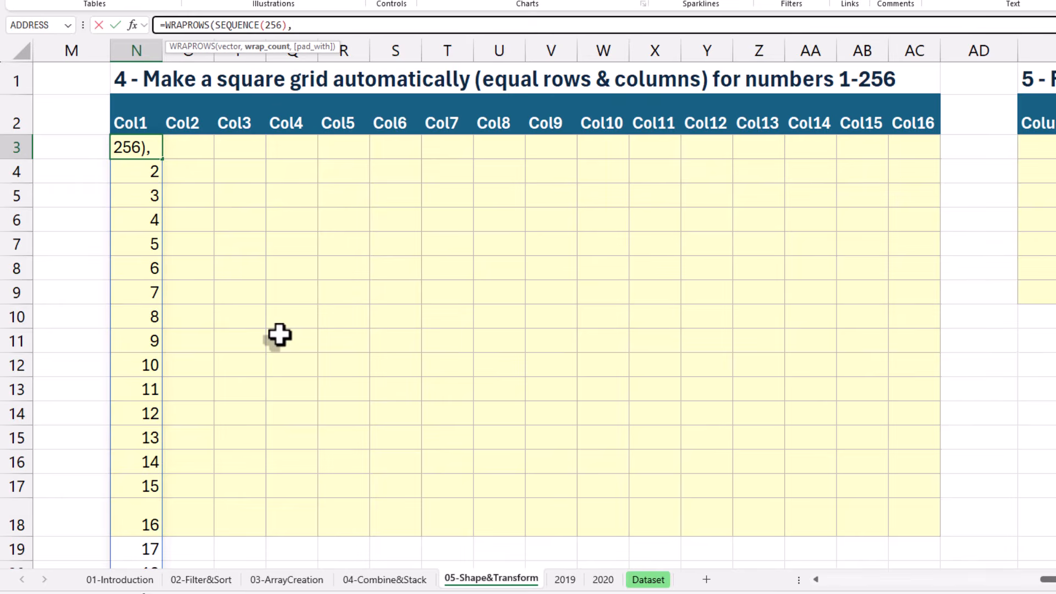
text(,sqrt(256)
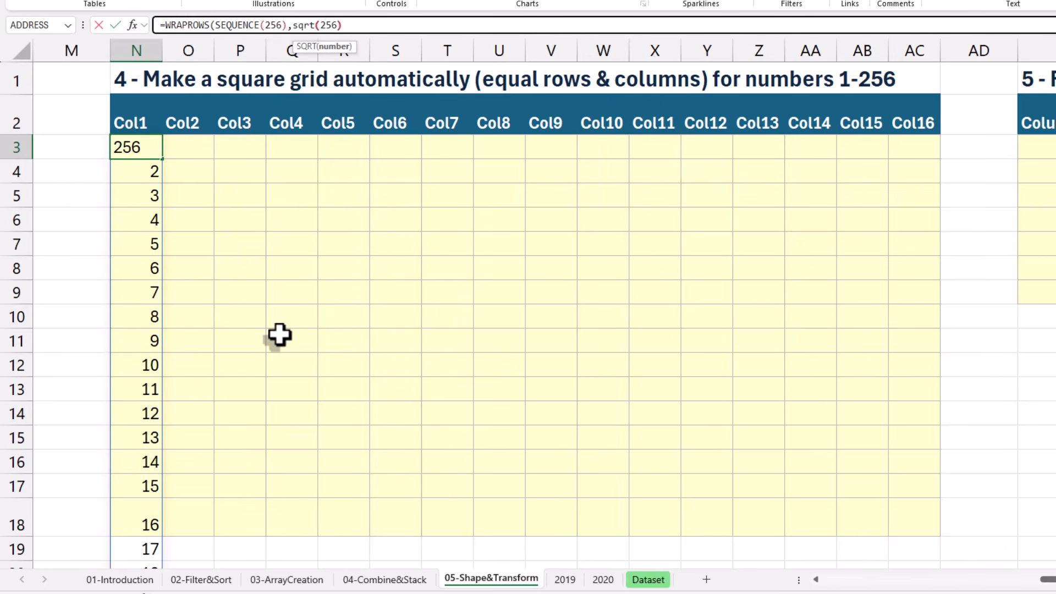
key(Return)
key(Return)
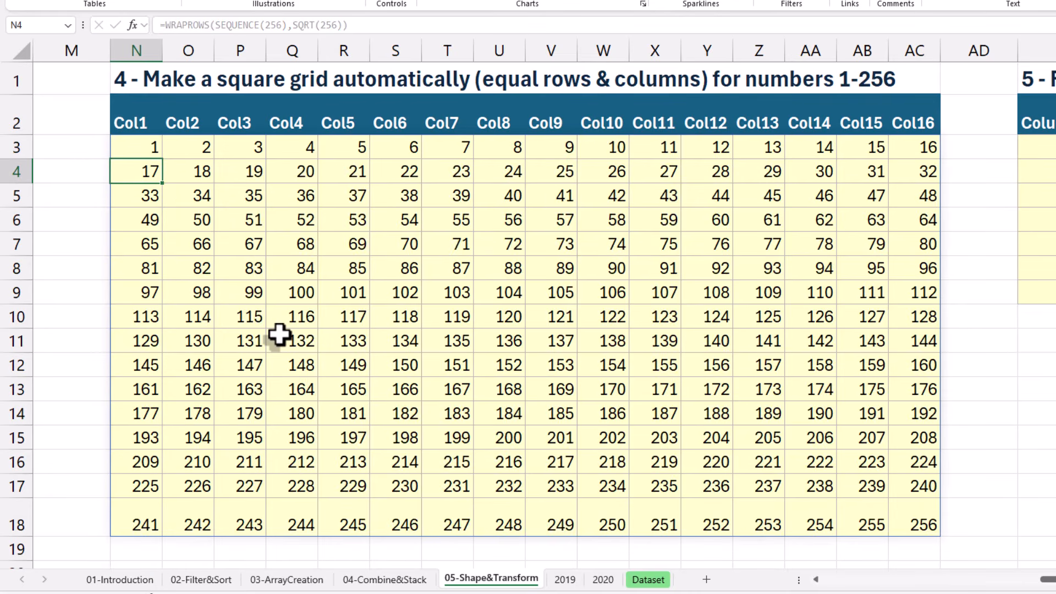
drag(144, 147, 924, 533)
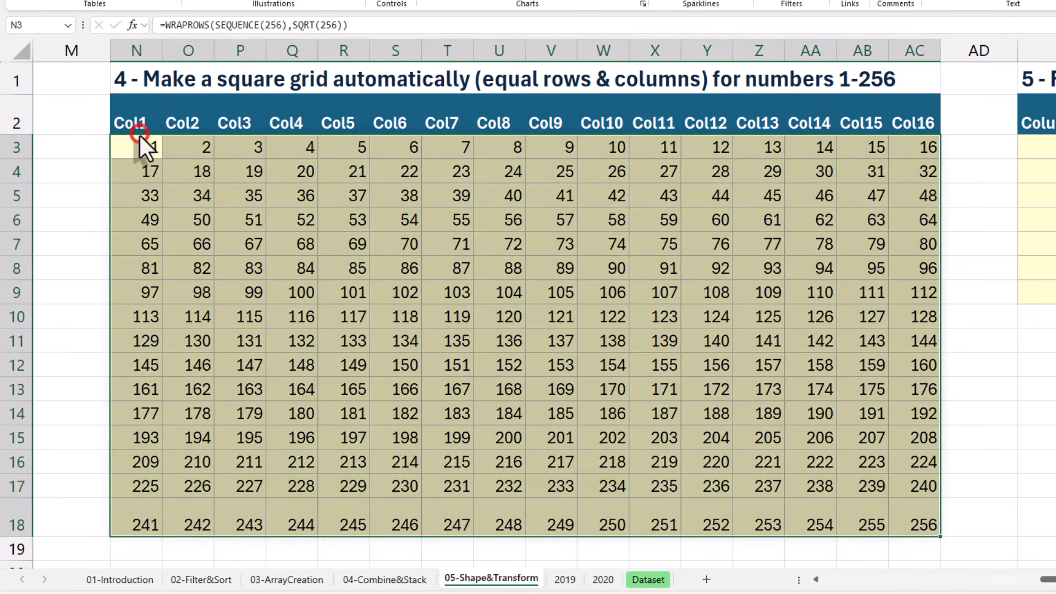
drag(140, 144, 914, 144)
Step: Replace WRAPROWS with WRAPCOLS in the N3 formula to fill the grid column by column, and review the first two columns
click(128, 149)
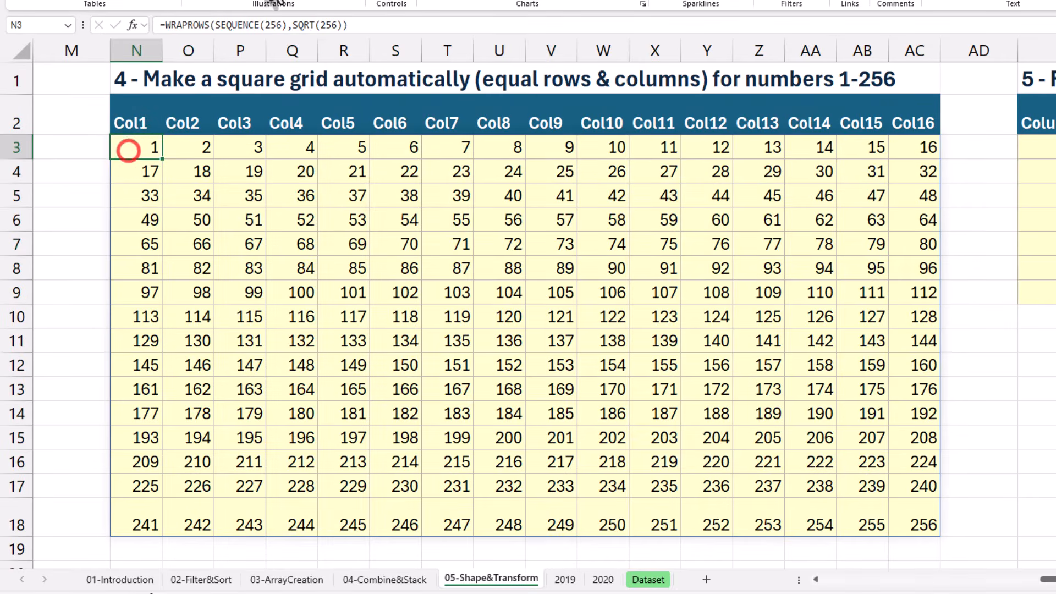
drag(186, 25, 203, 25)
text(col)
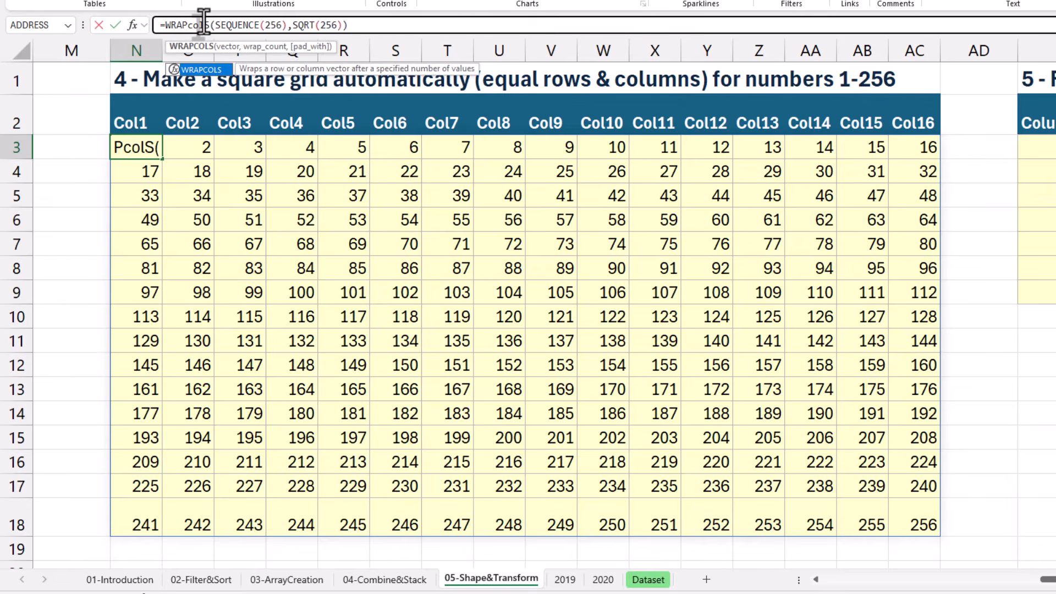
key(Return)
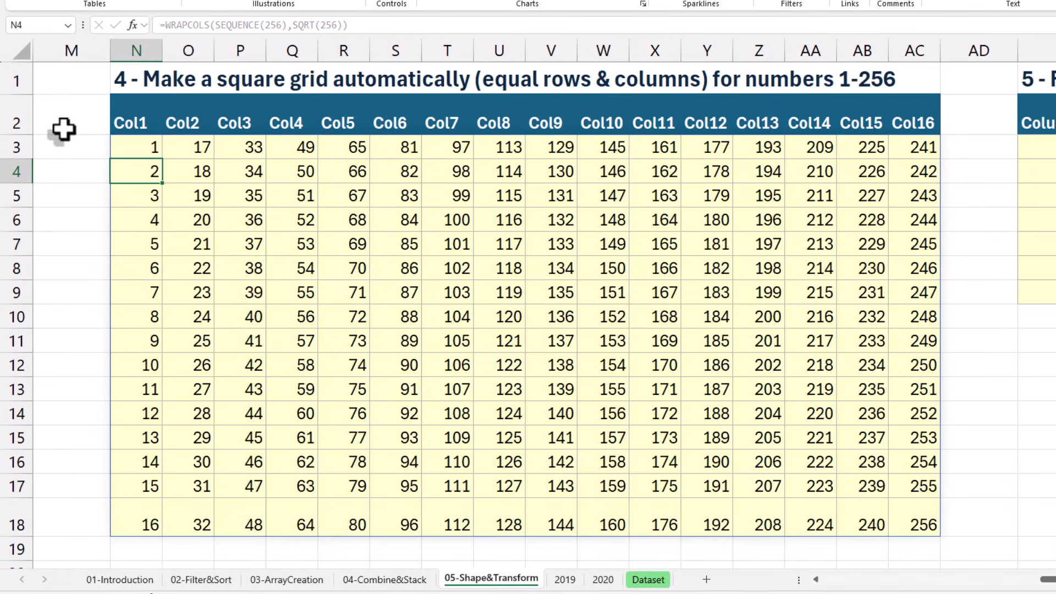
drag(136, 143, 170, 521)
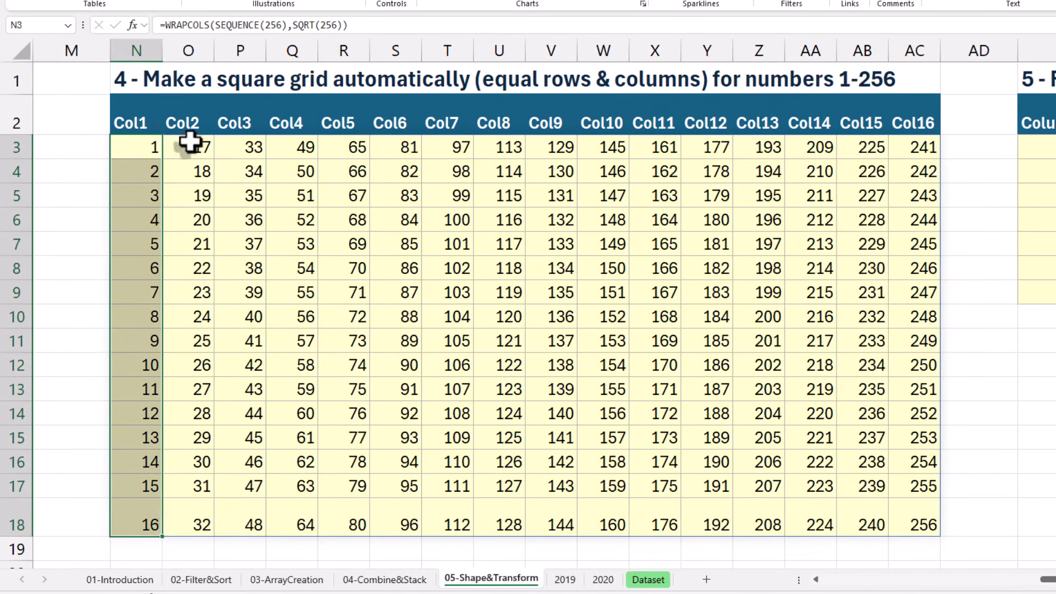
drag(189, 143, 205, 487)
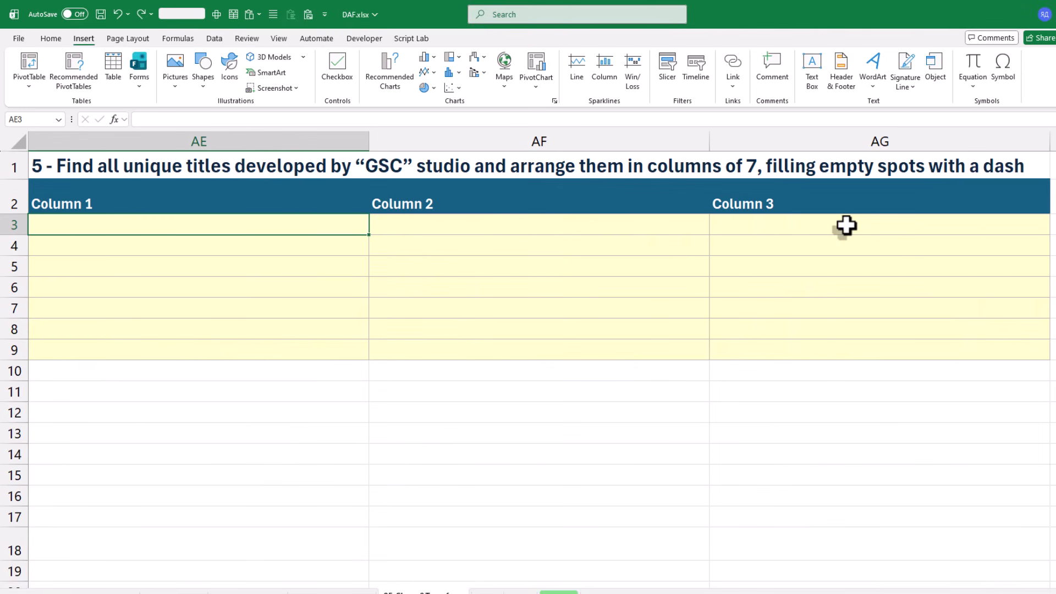
Step: Read through the exercise 5 task in AE1, covering the studio condition, the unique titles and the column arrangement
click(165, 168)
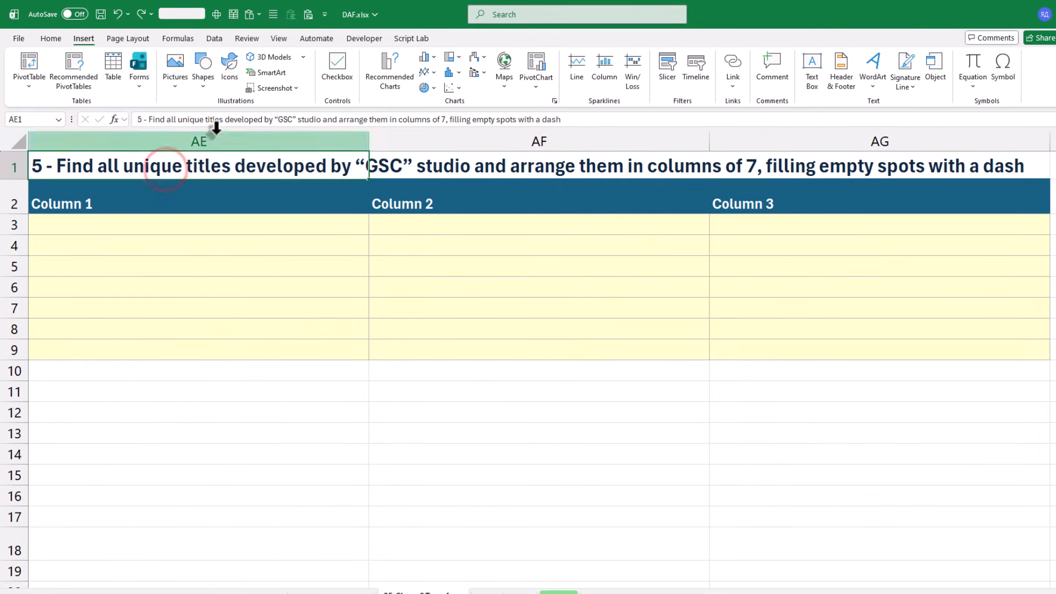
click(275, 120)
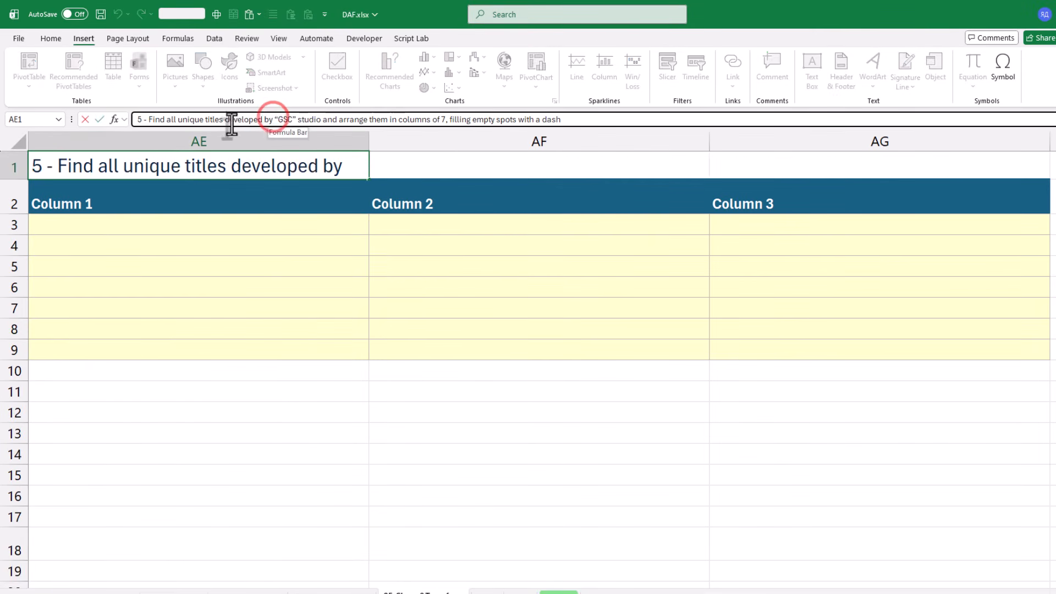
drag(224, 119, 295, 122)
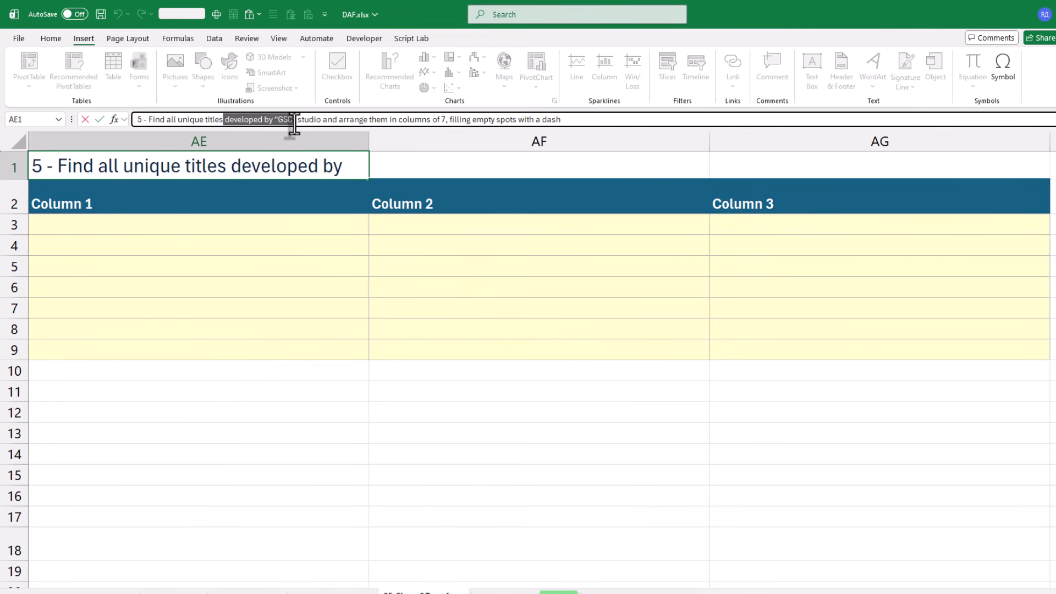
key(shift+Right)
drag(174, 119, 224, 124)
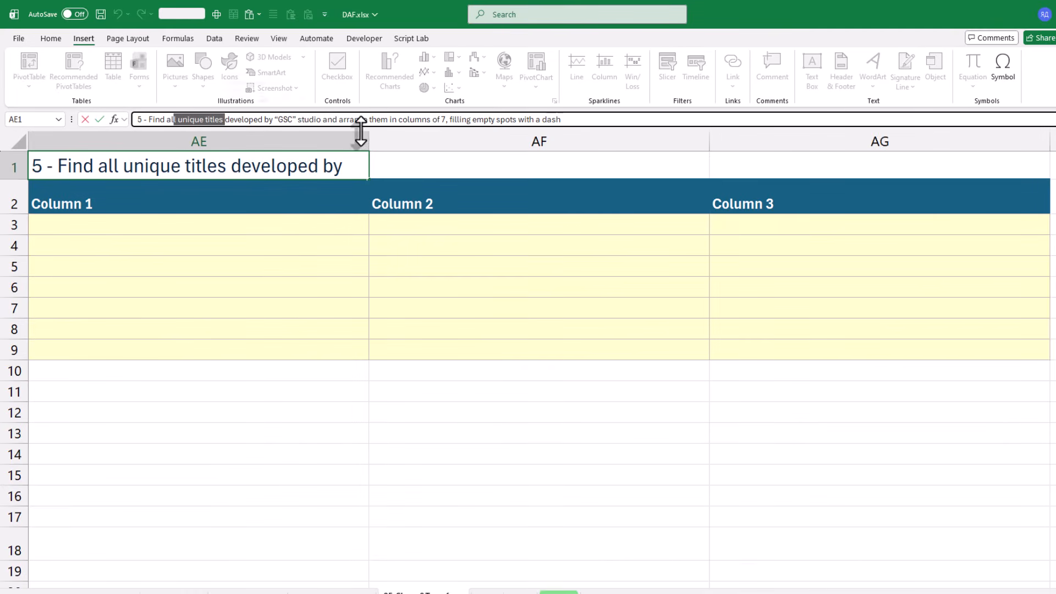
drag(336, 120, 583, 117)
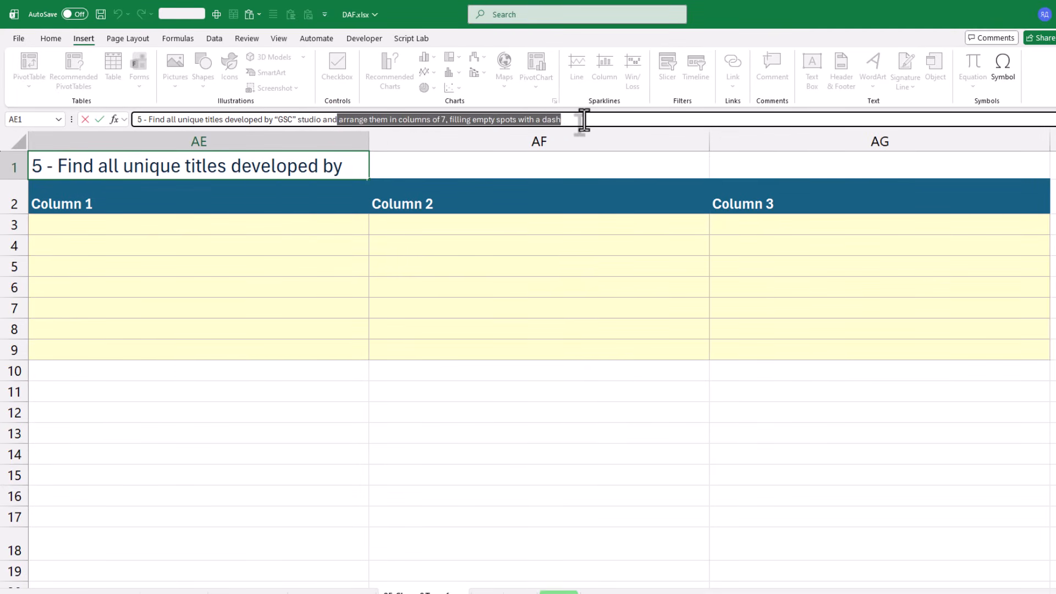
key(Return)
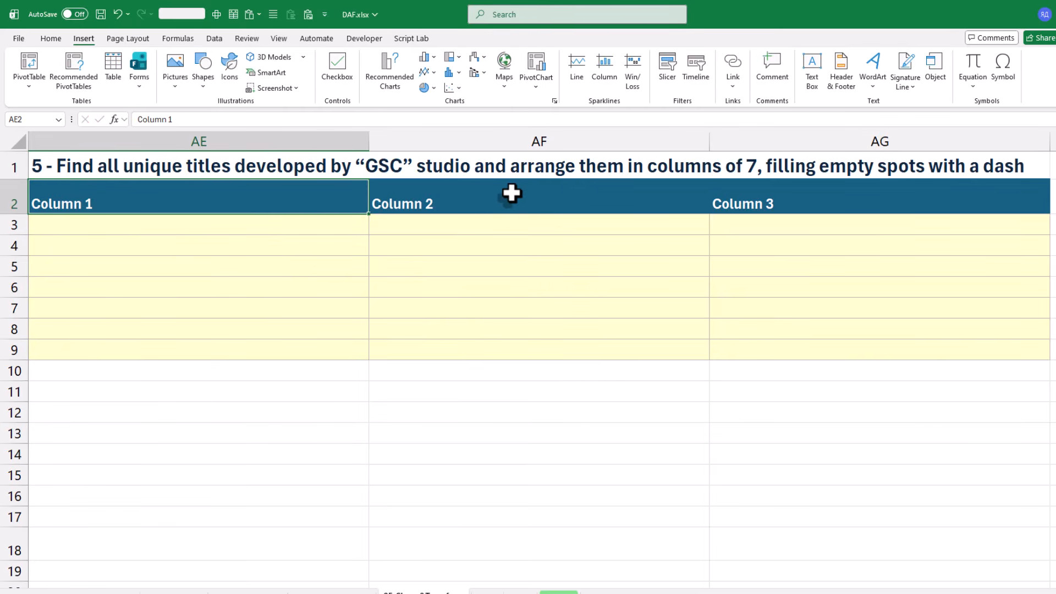
Step: Enter =FILTER(Data[title],Data[developer]="GSC") in AE3 under Column 1, picking the title and developer columns from the Dataset sheet
click(266, 222)
text(=f)
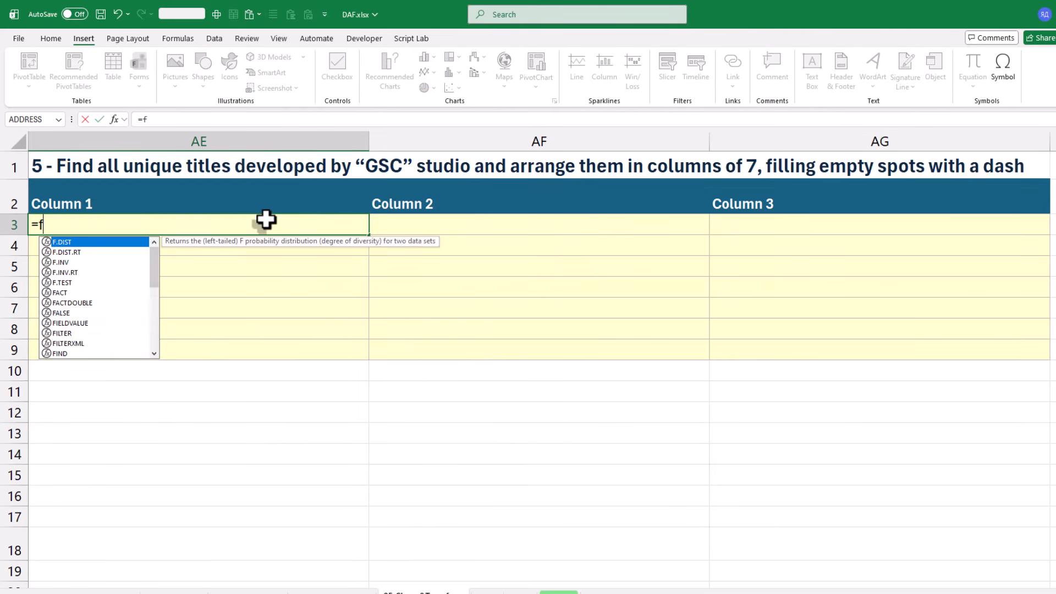
text(ilter()
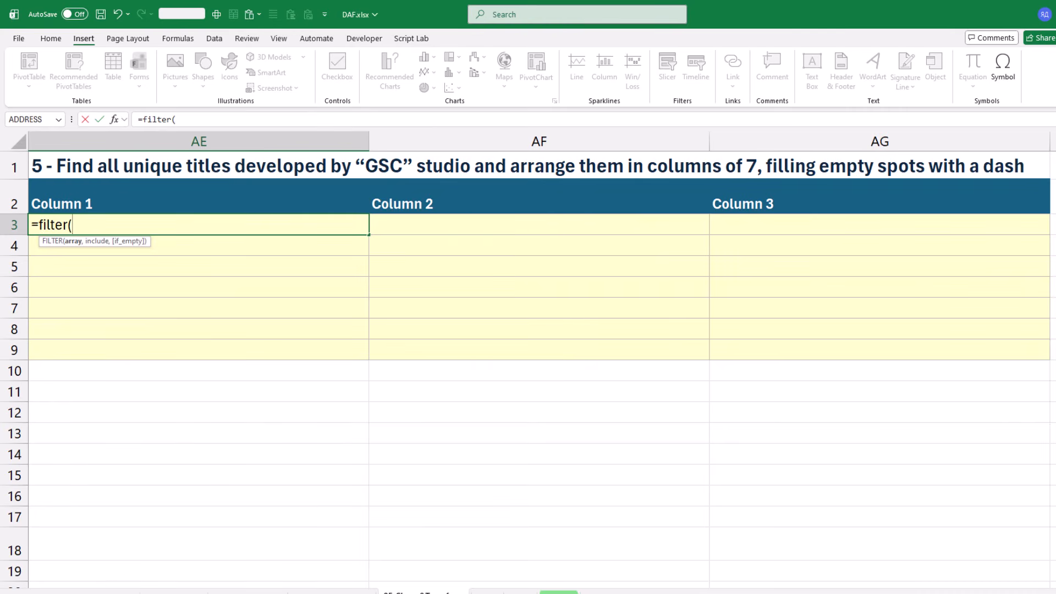
click(565, 590)
click(83, 189)
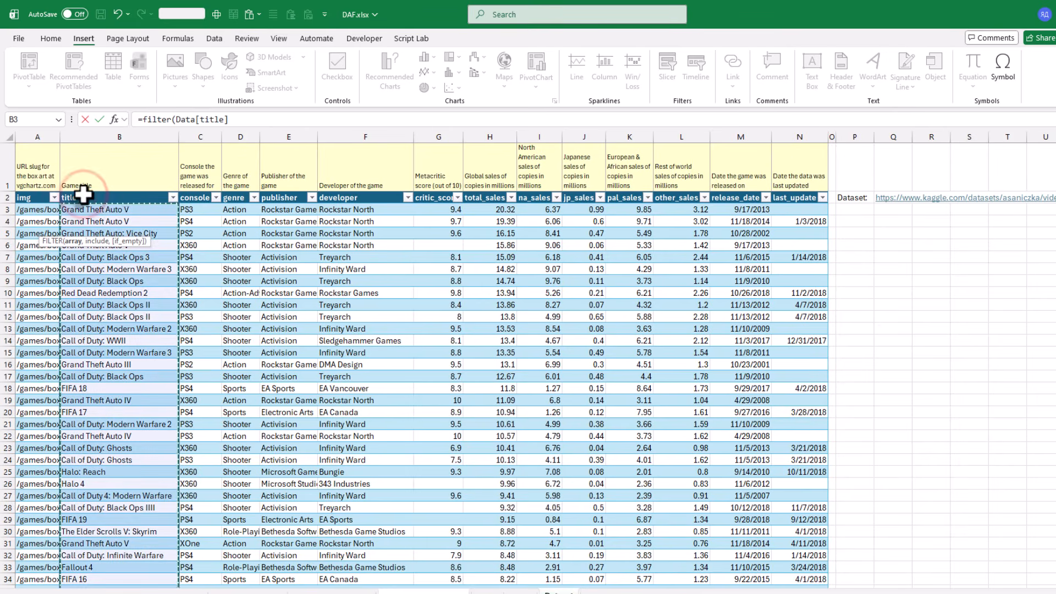
text(,)
click(334, 189)
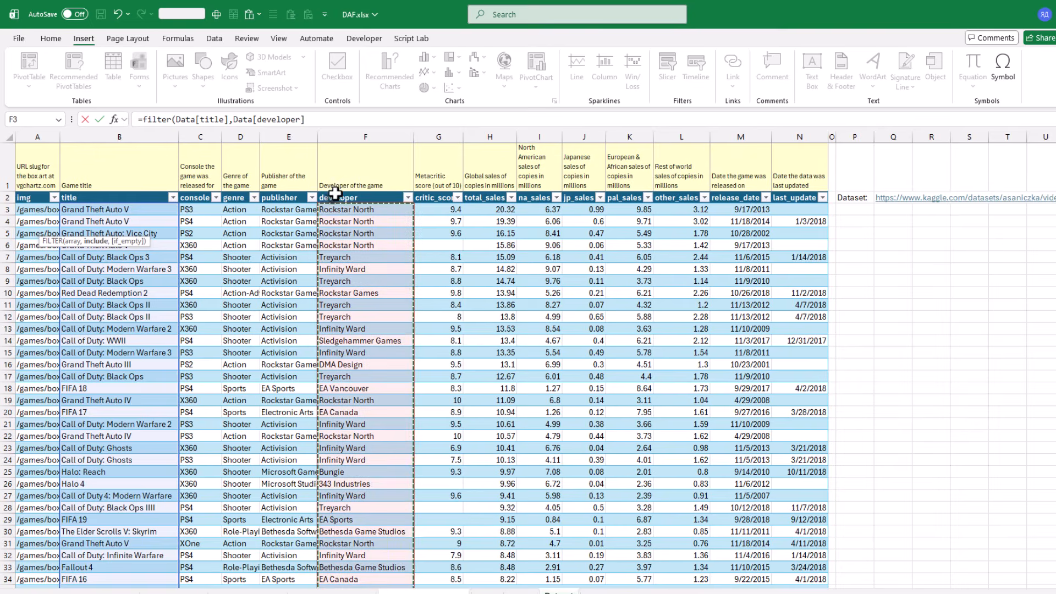
text(="GSC)
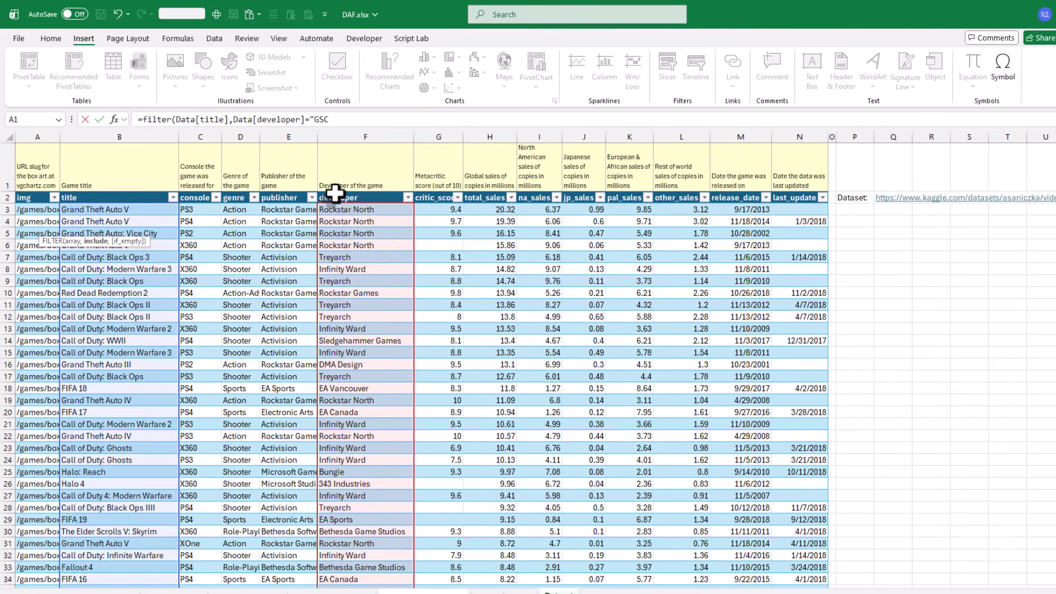
text(")
key(Return)
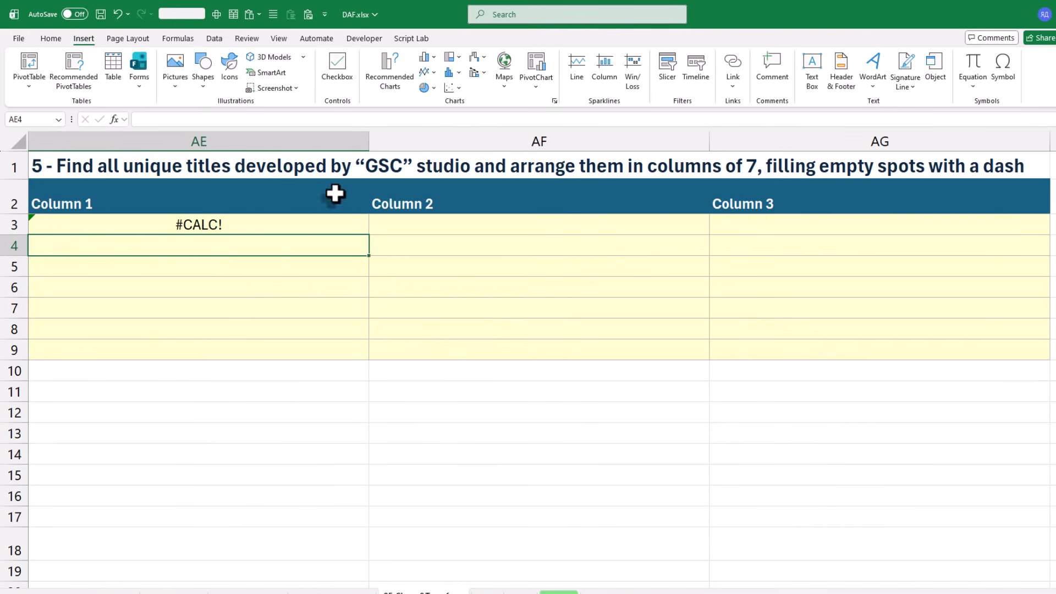
Step: Insert ISNUMBER(FIND( before the developer condition in the AE3 FILTER formula
click(248, 226)
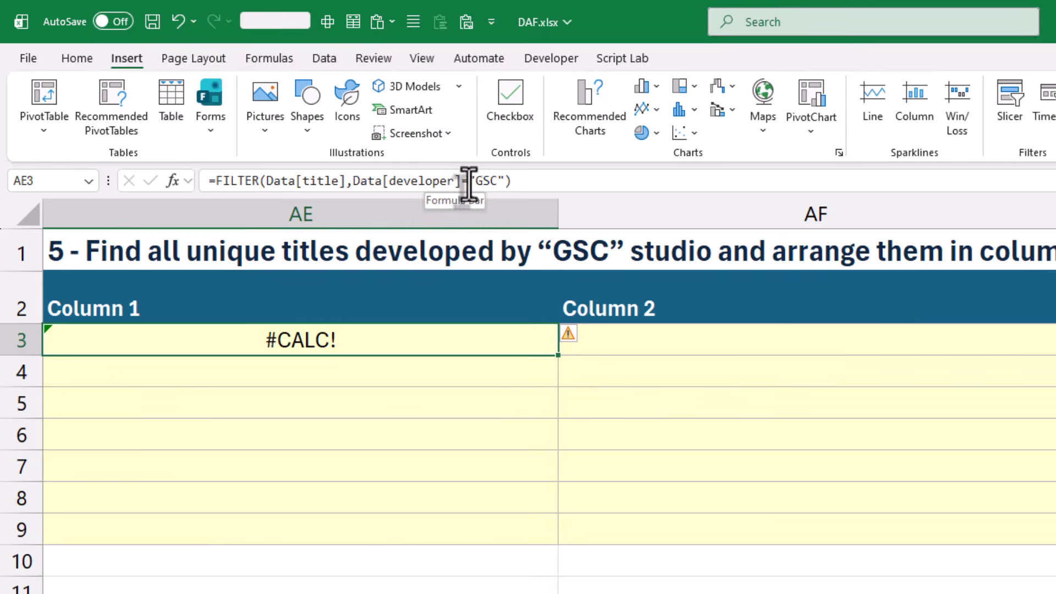
click(460, 182)
click(353, 181)
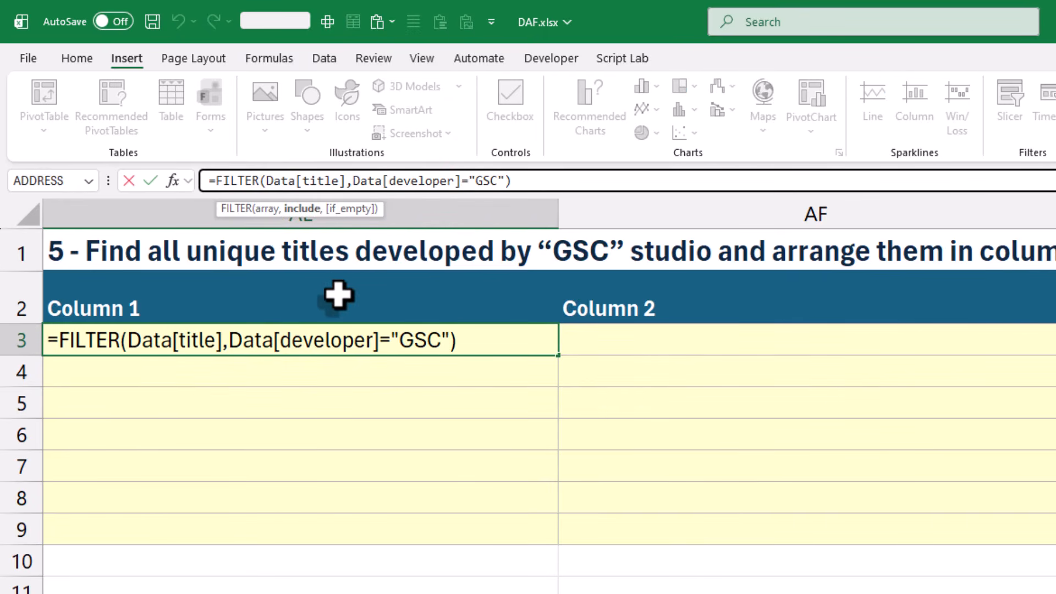
text(ISNUMBE)
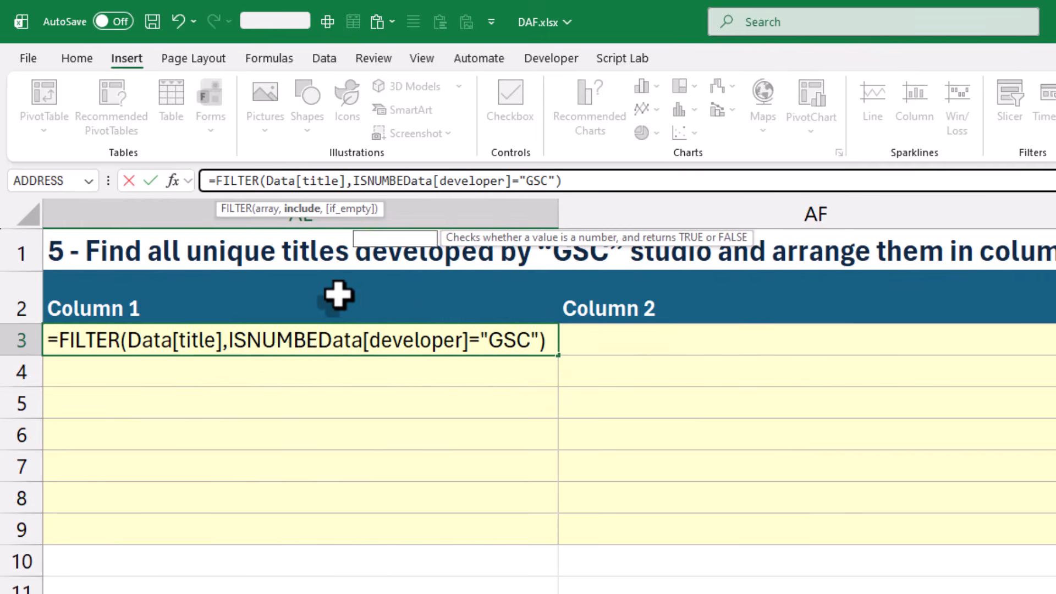
text(R()
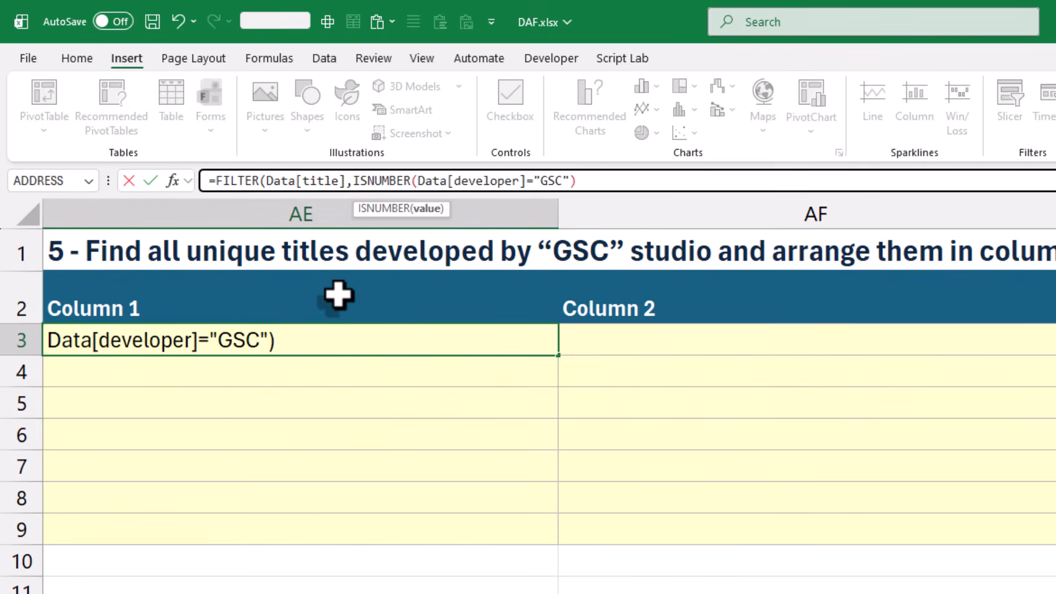
text(FIND()
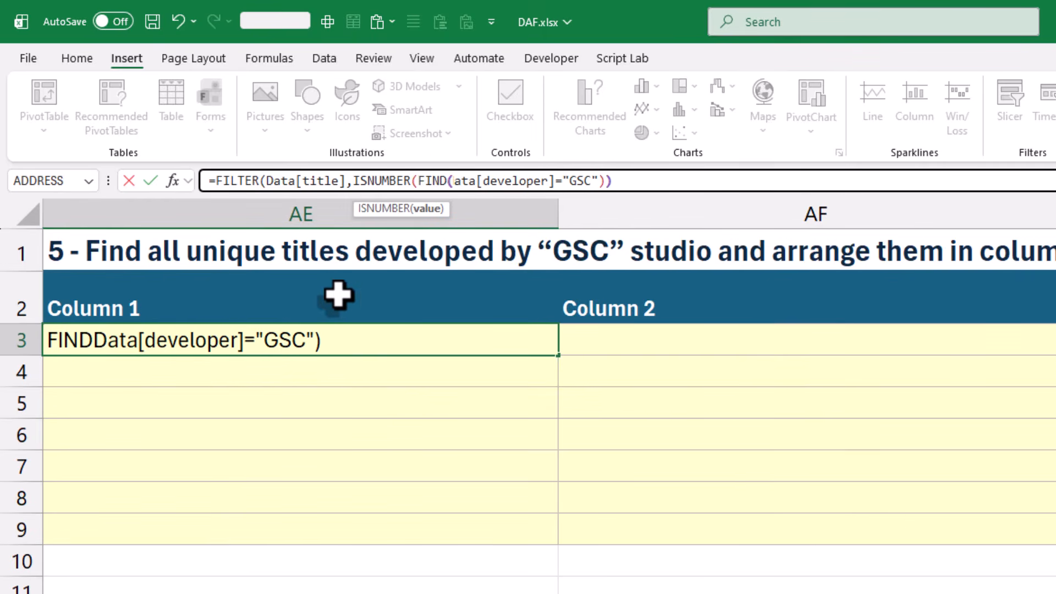
Step: Remove Data[developer]= from inside the FIND call so that "GSC" is its first argument
key(shift+Right)
key(shift+Right)
key(shift+Right)
key(shift+Right)
key(shift+Right)
key(shift+Right)
key(shift+Right)
key(shift+Right)
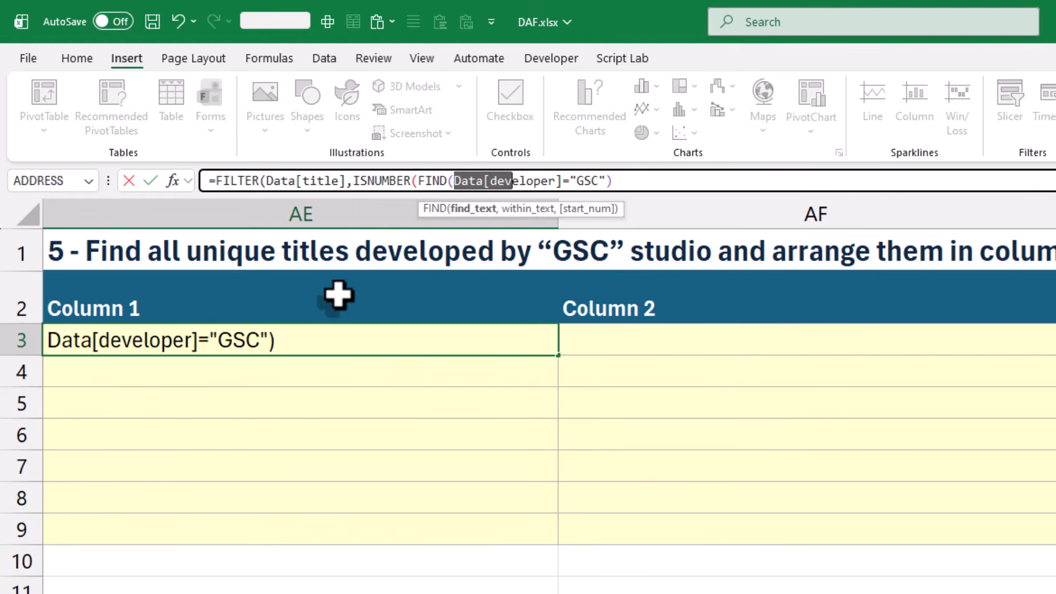
key(Delete)
key(Delete)
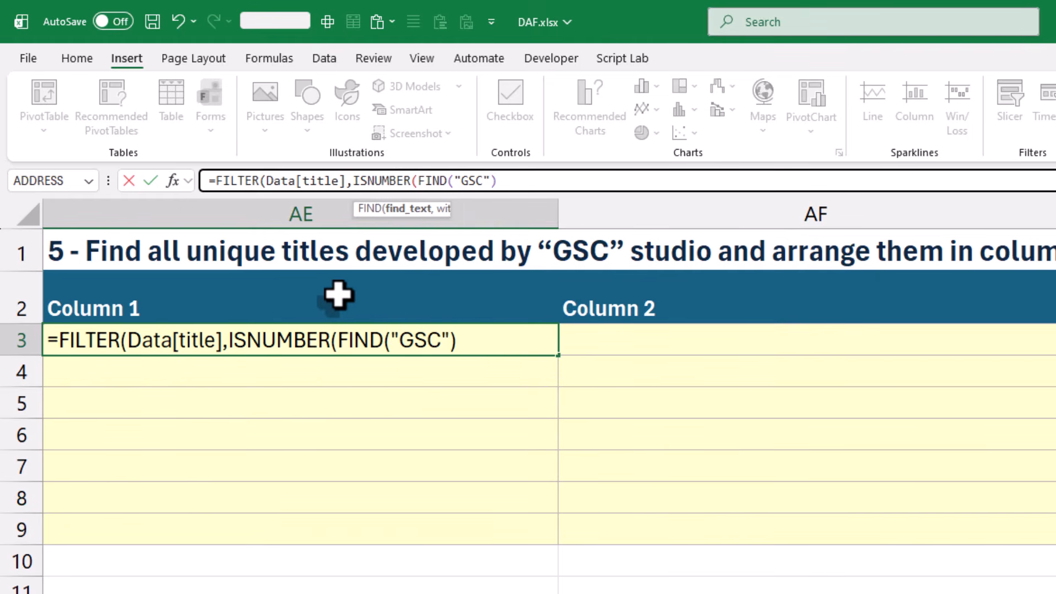
Step: Add Data[developer] as the within_text argument of FIND in the AE3 formula and close the FIND, ISNUMBER and FILTER brackets
key(Left)
text(Data[developer])
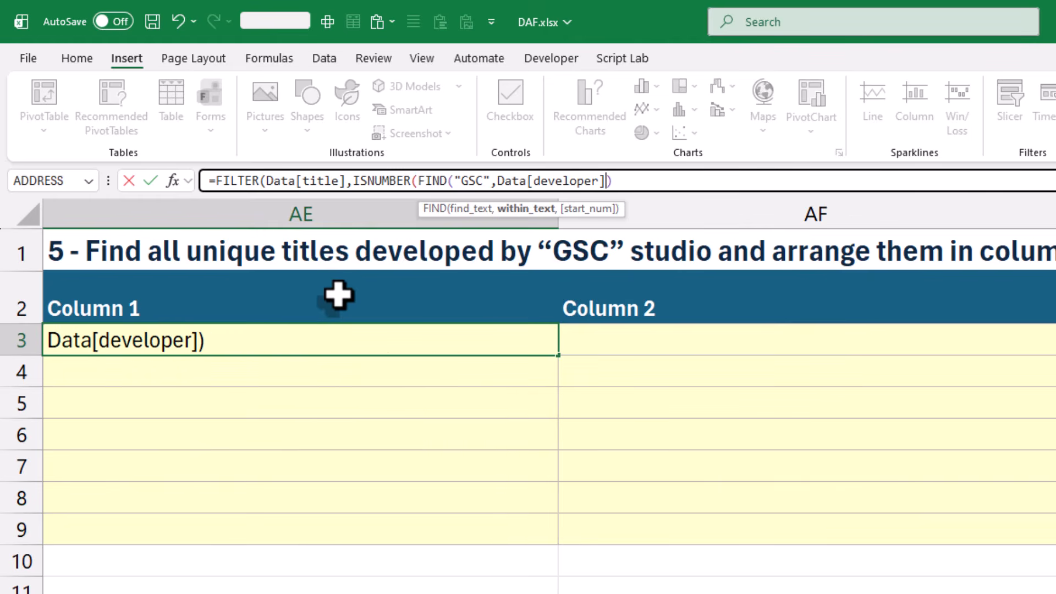
key(Right)
text())
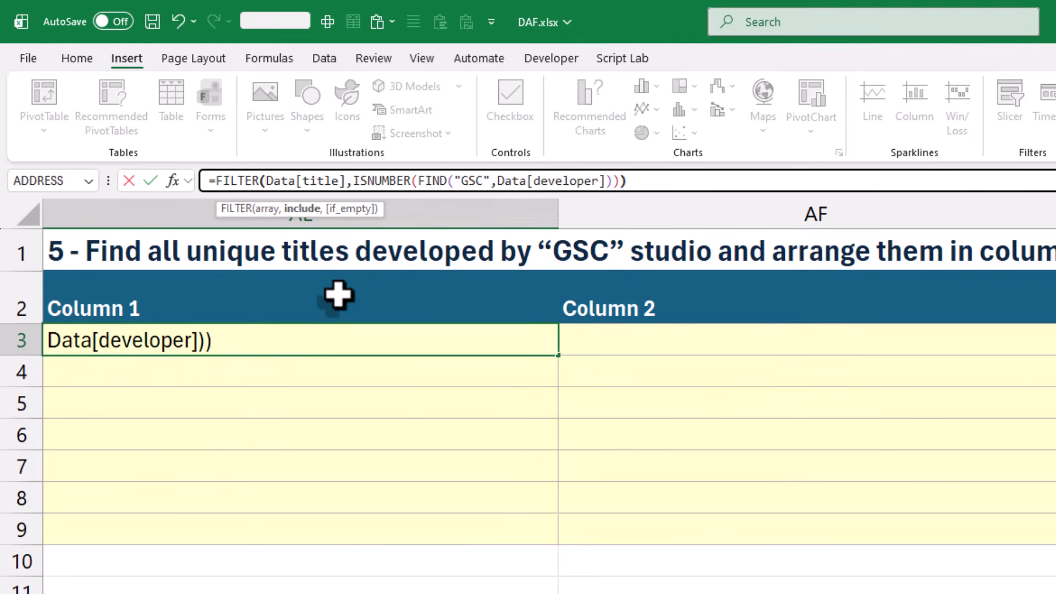
text())
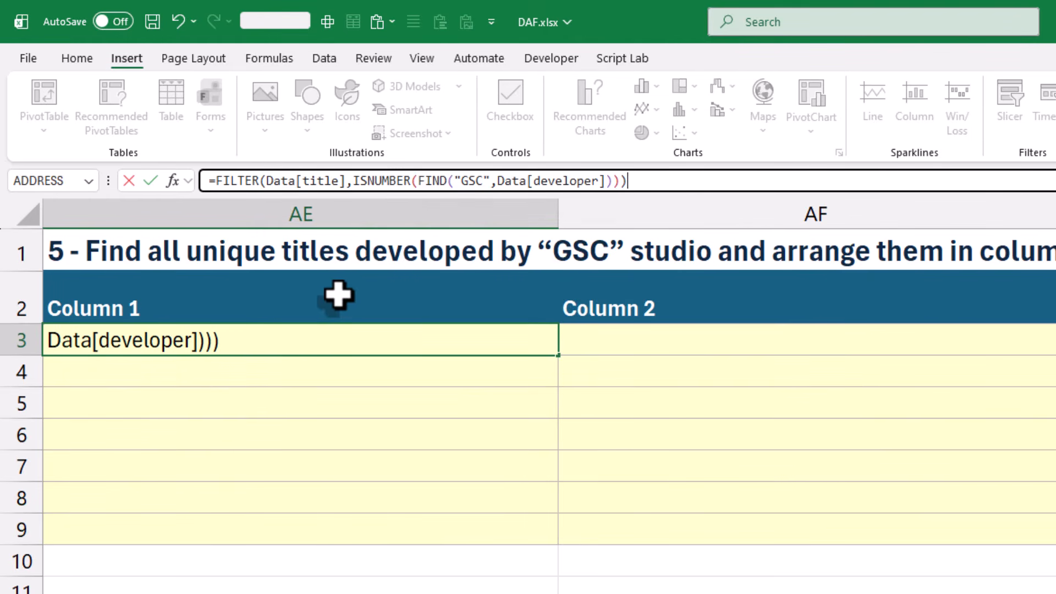
Step: Check the FIND arguments and ISNUMBER's function arguments in the AE3 formula, then commit the formula
click(476, 181)
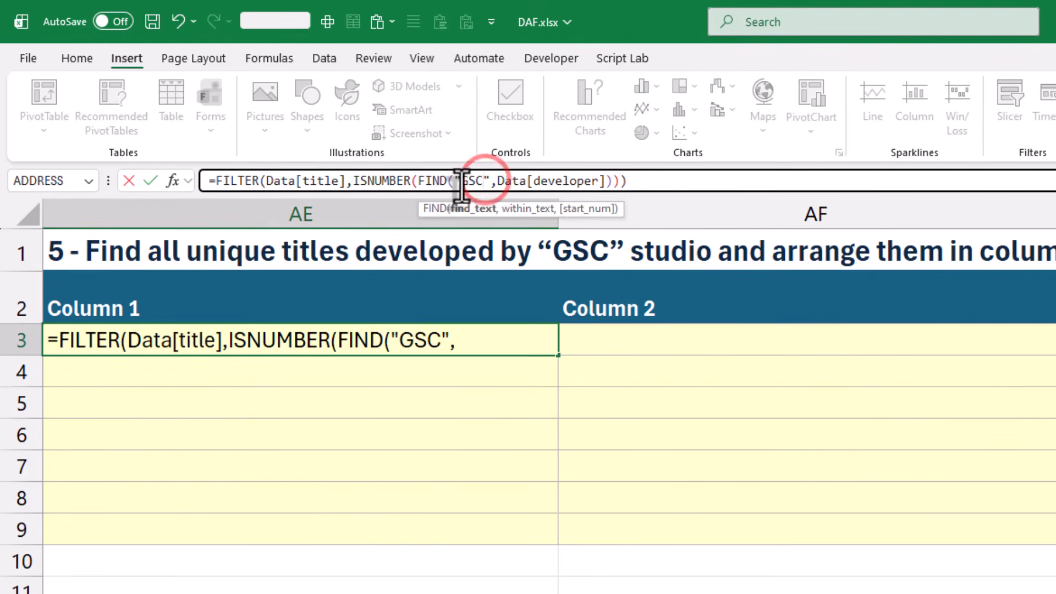
click(552, 183)
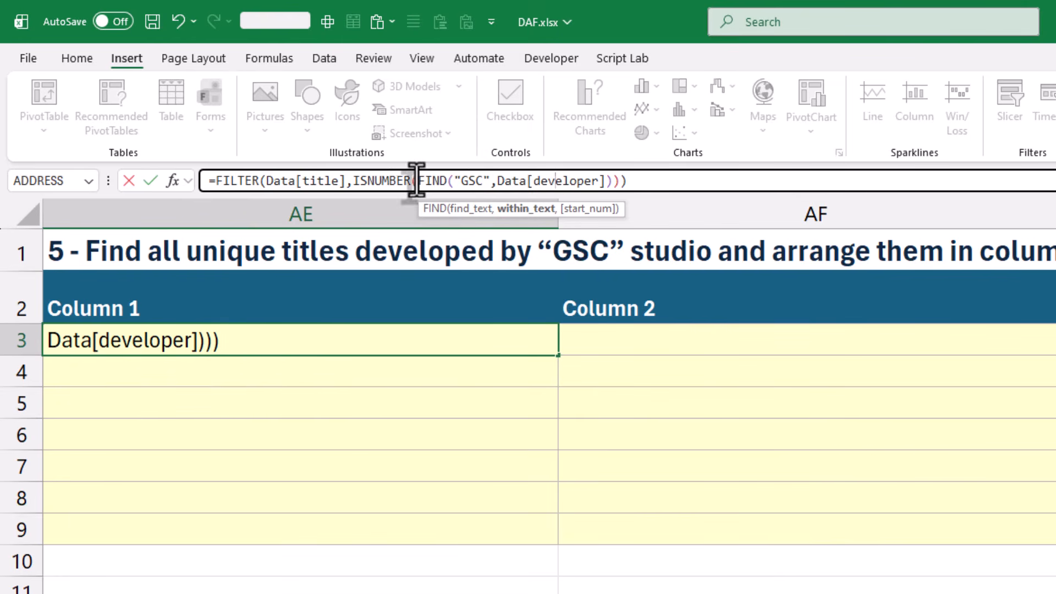
click(367, 181)
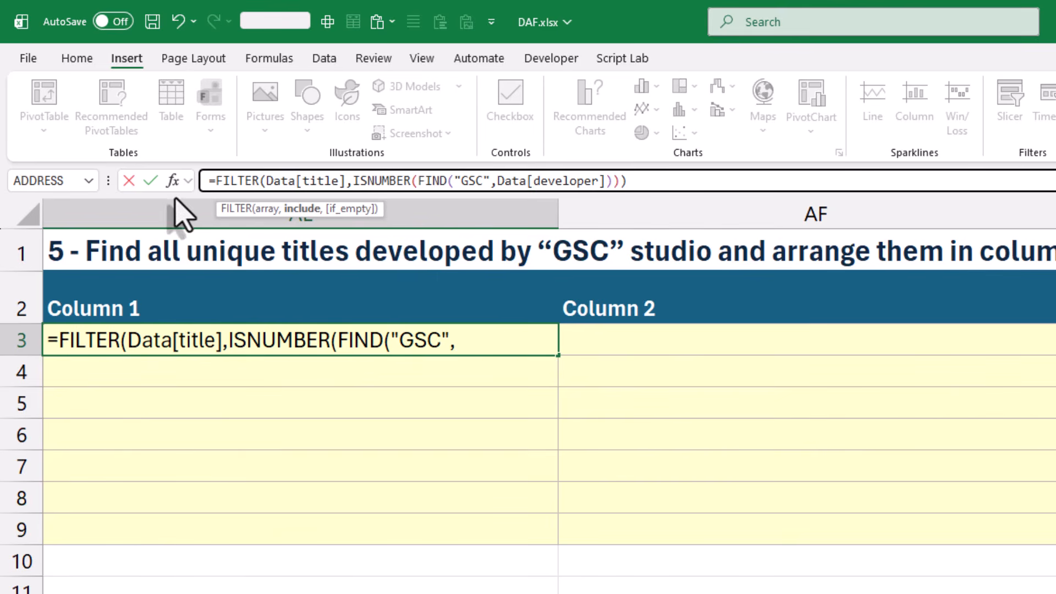
click(179, 183)
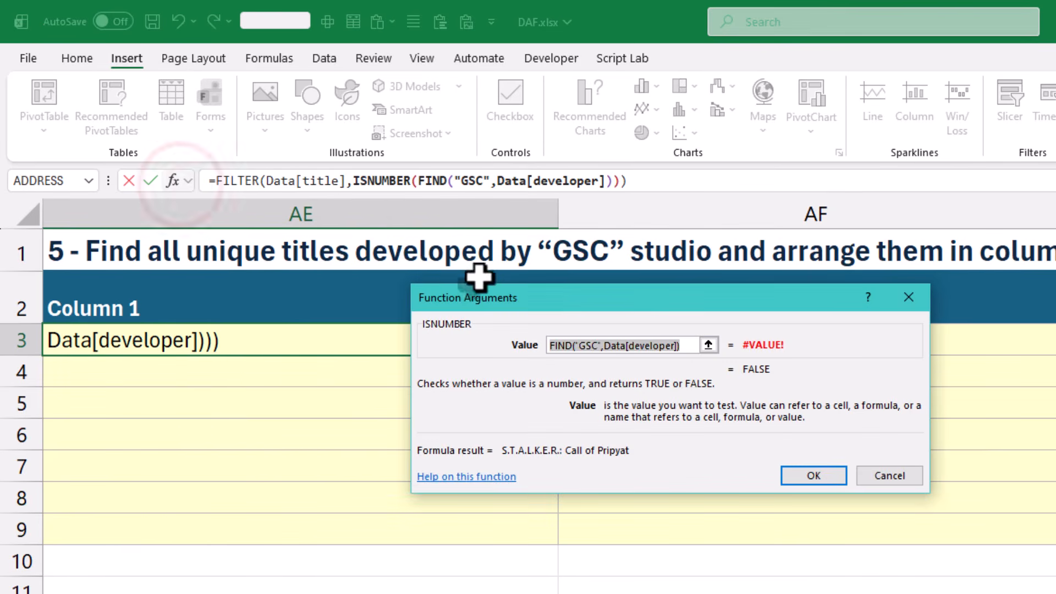
click(807, 475)
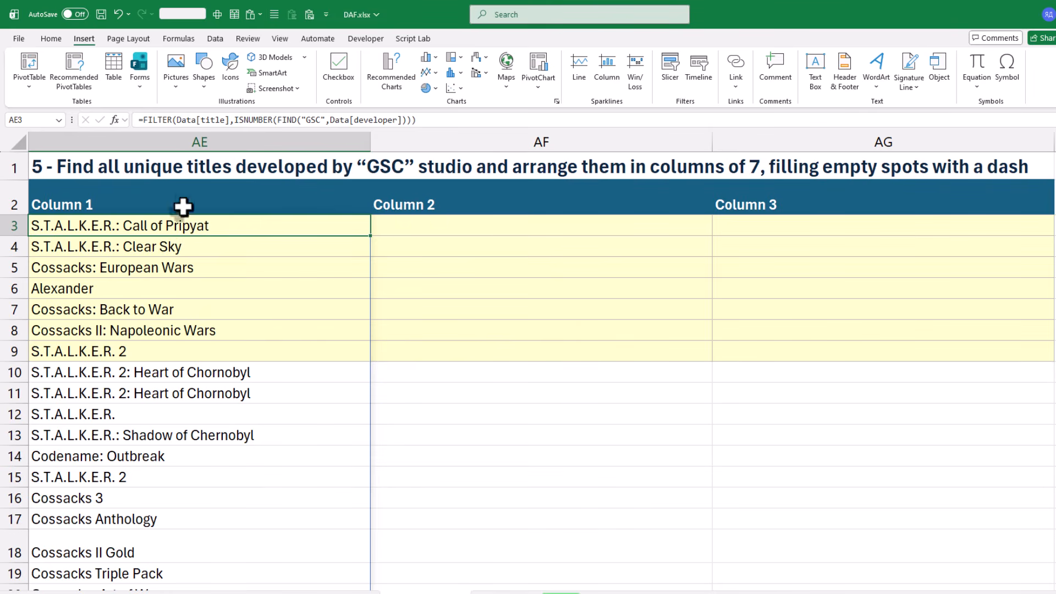
Step: Wrap the FILTER formula in AE3 in UNIQUE so that duplicate titles are dropped
click(142, 119)
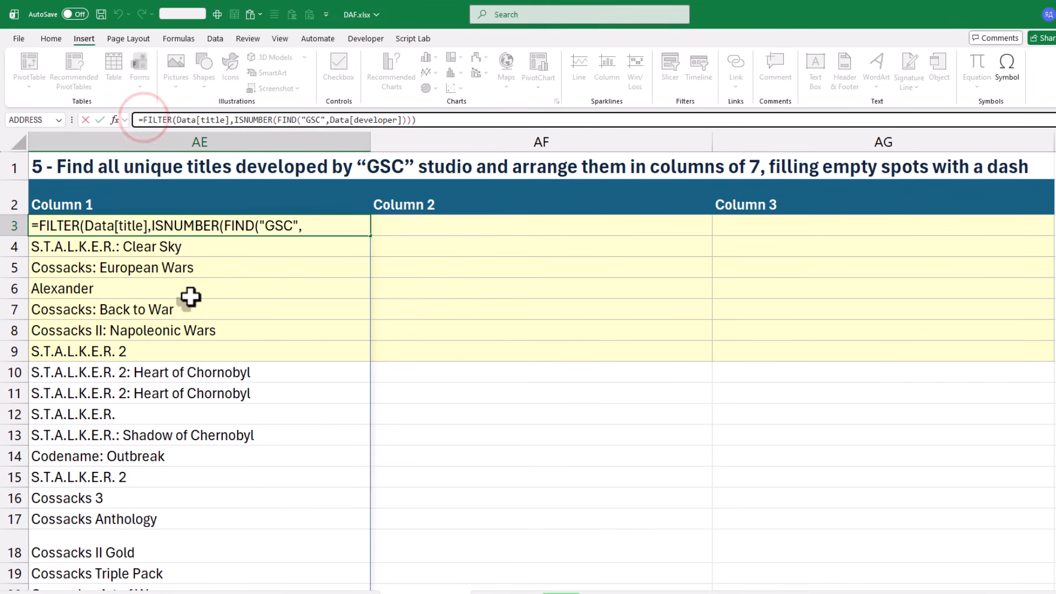
text(uniq)
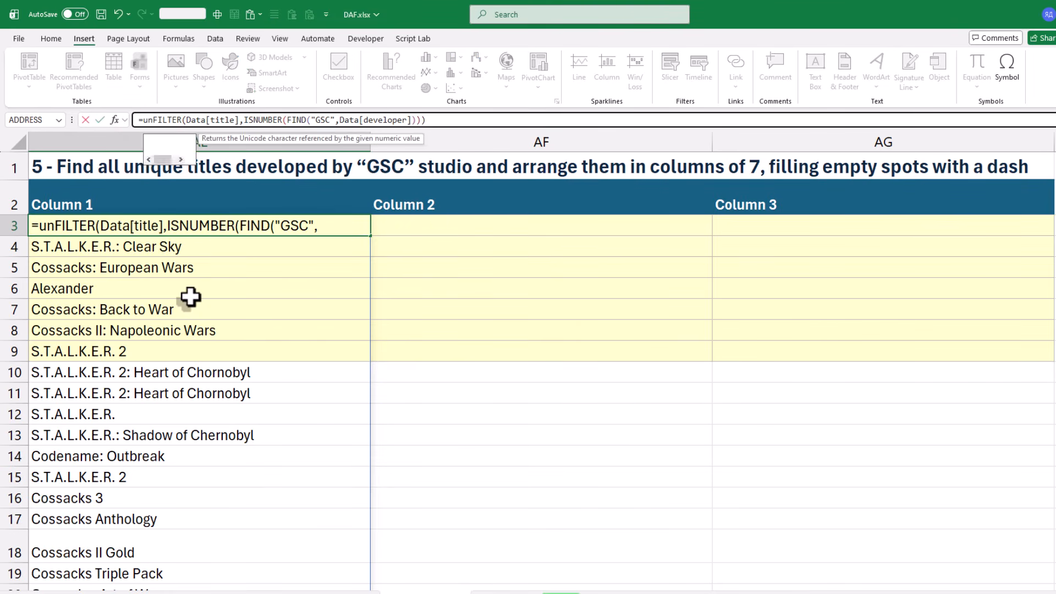
key(Tab)
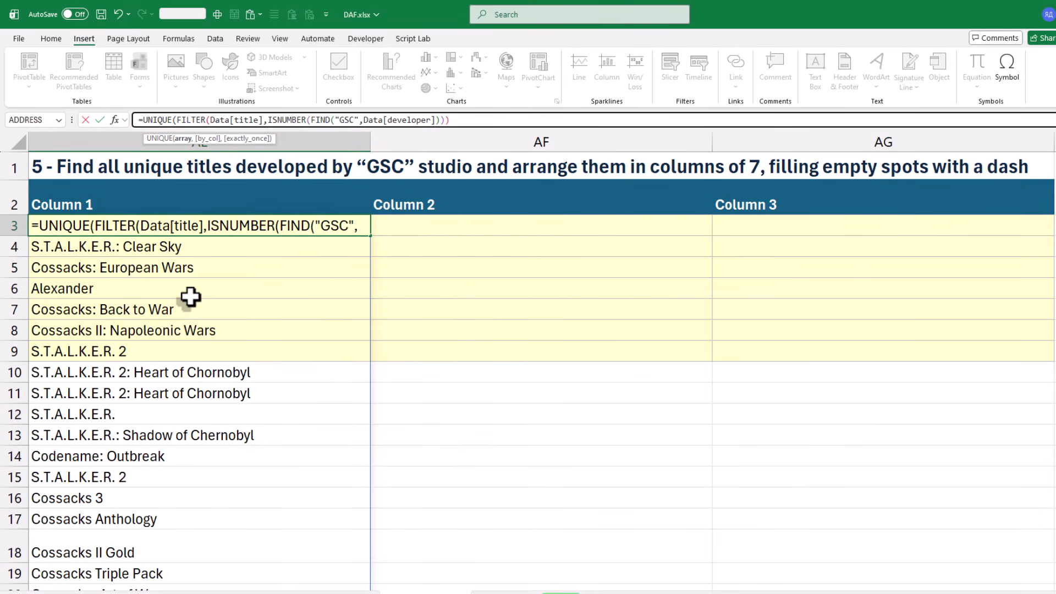
key(End)
key(Return)
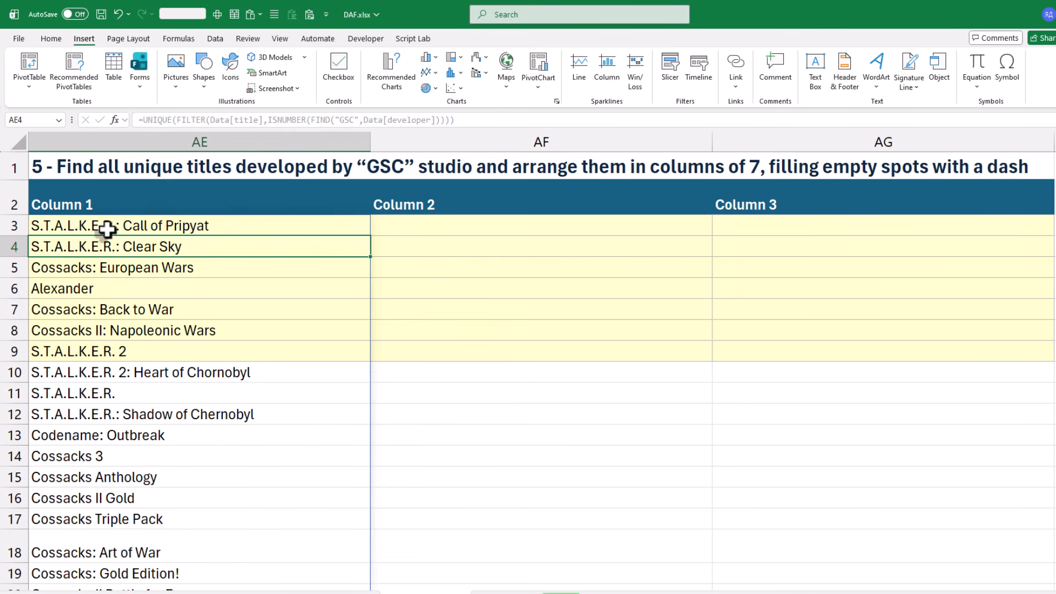
Step: Wrap the UNIQUE formula in AE3 in WRAPCOLS with a wrap_count of 7
click(106, 229)
click(144, 120)
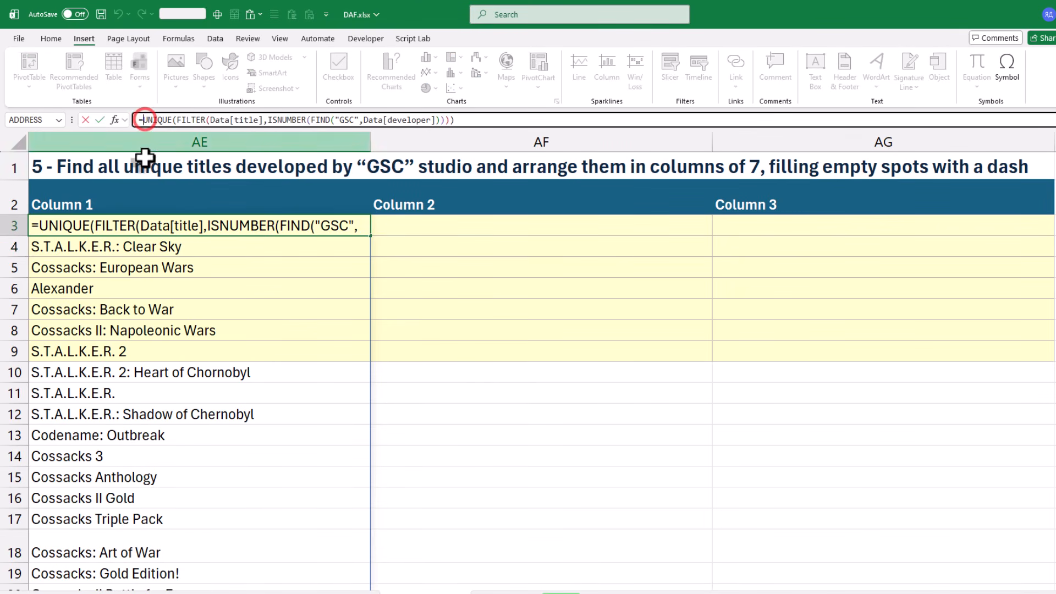
text(wra)
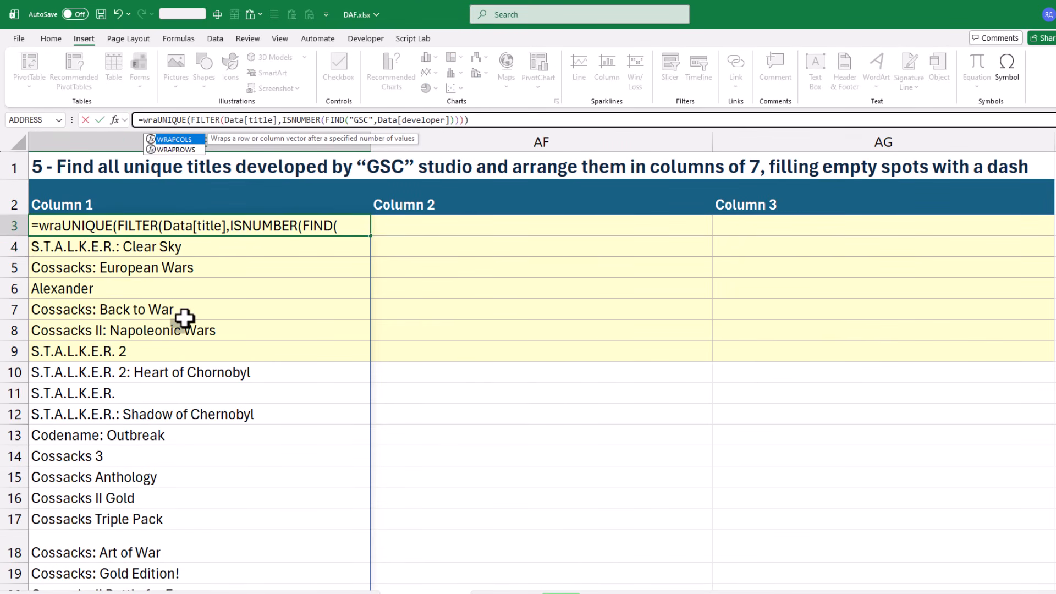
text(p)
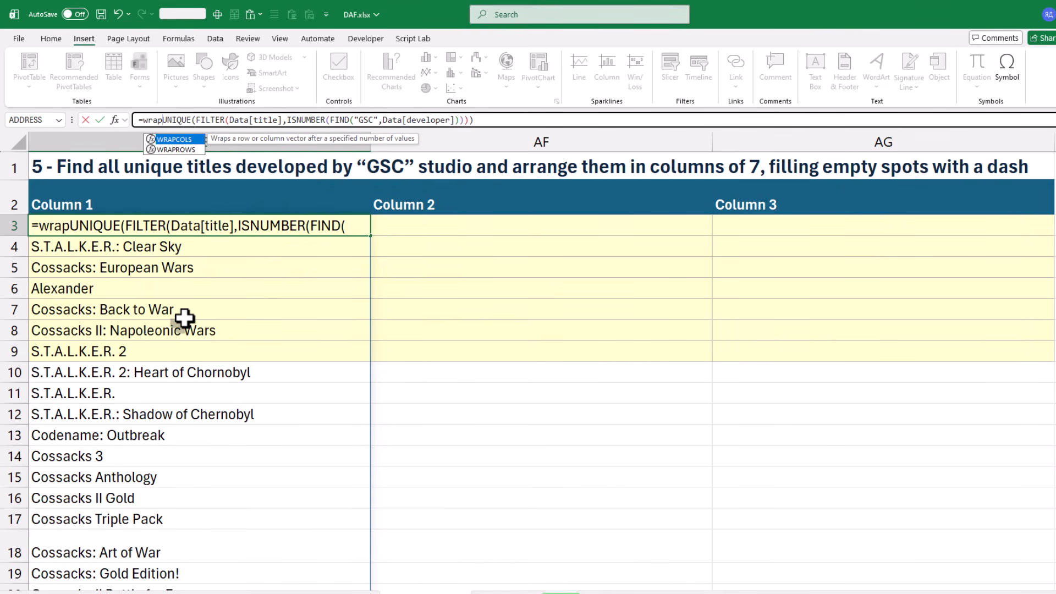
text(cols()
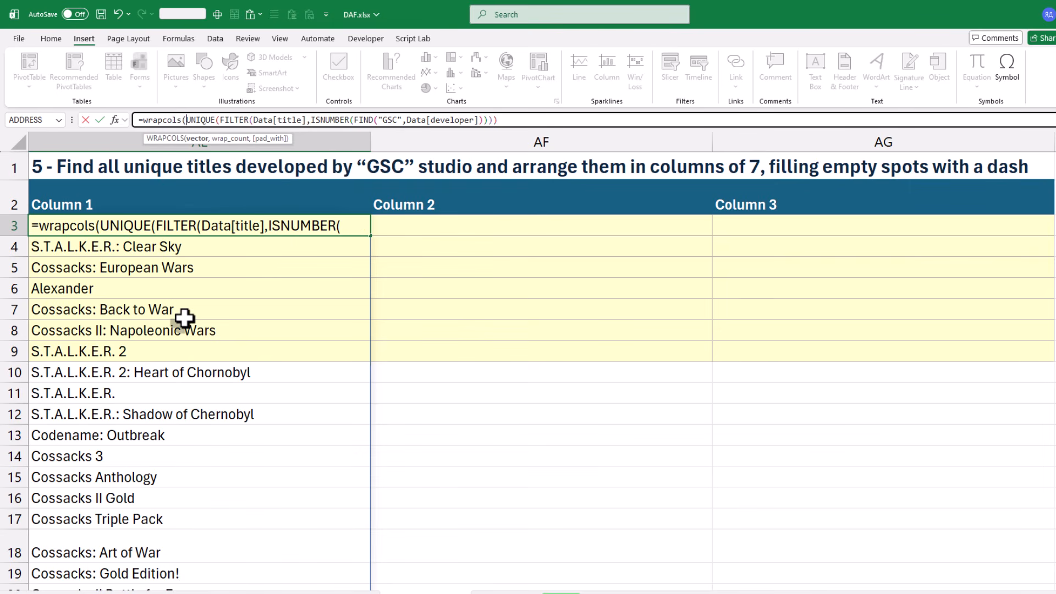
key(End)
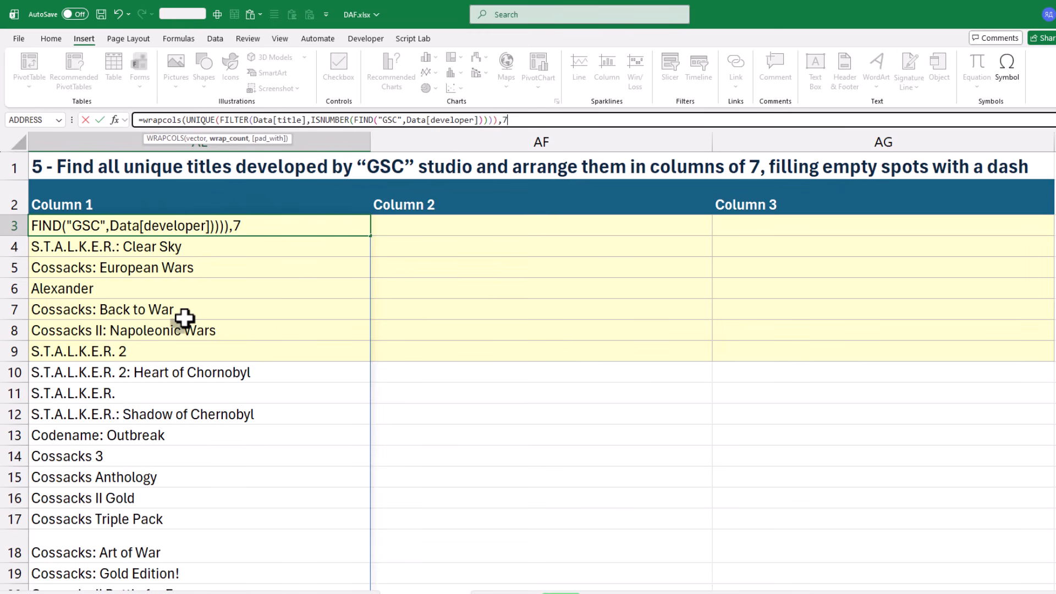
text(,7))
key(Return)
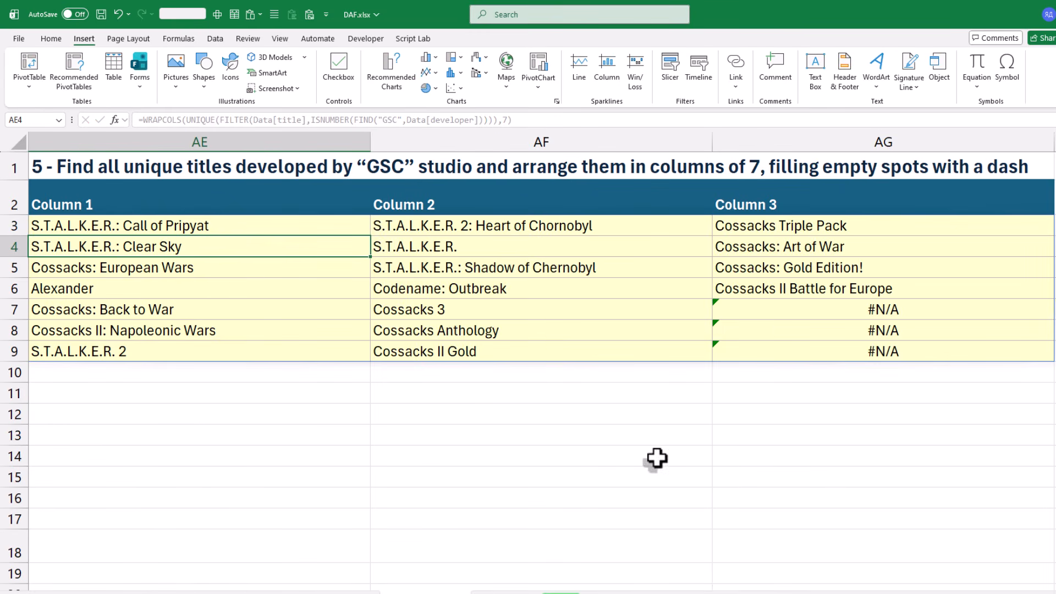
Step: Add "-" as the pad_with argument of WRAPCOLS in AE3 to fill the empty spots in Column 3
drag(794, 311, 745, 349)
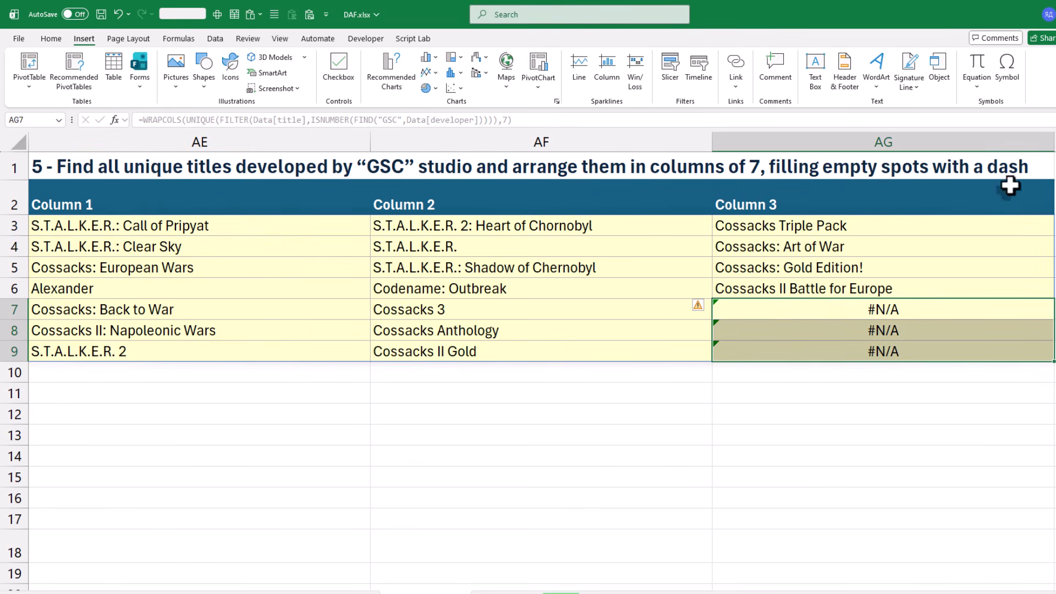
click(89, 230)
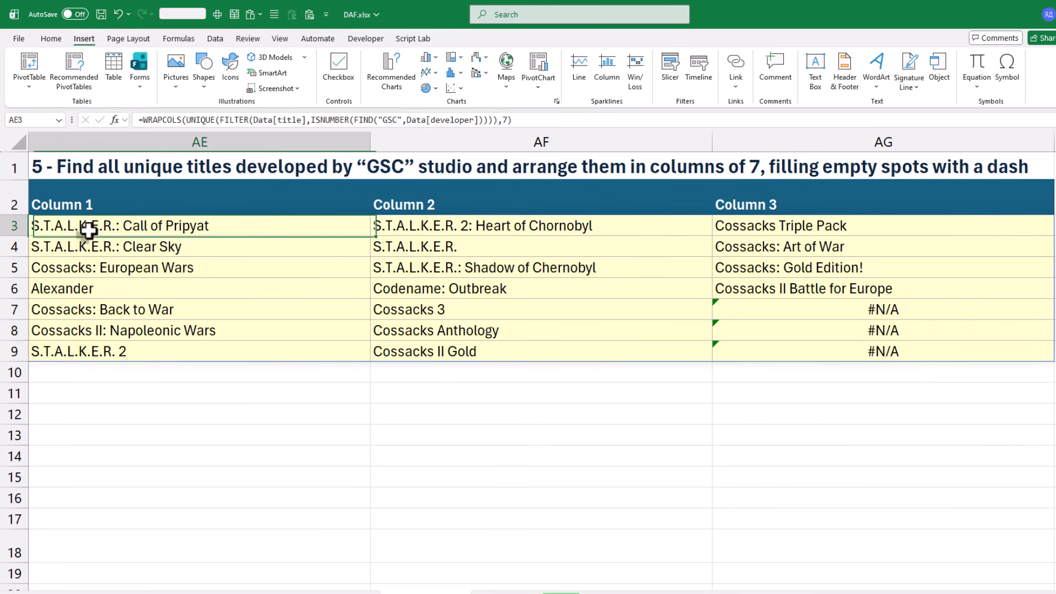
click(505, 119)
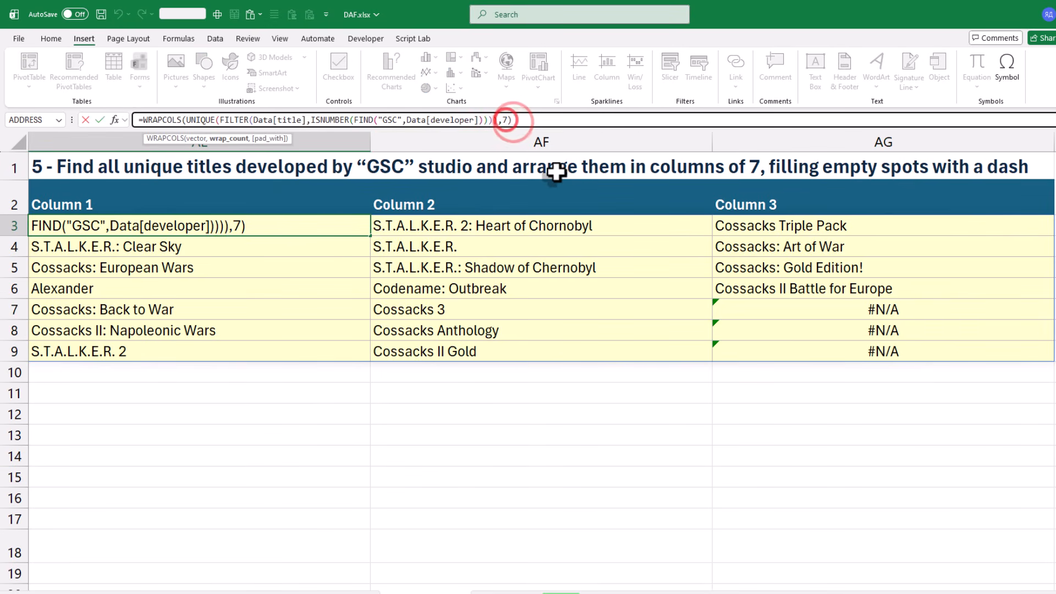
text(,"-)
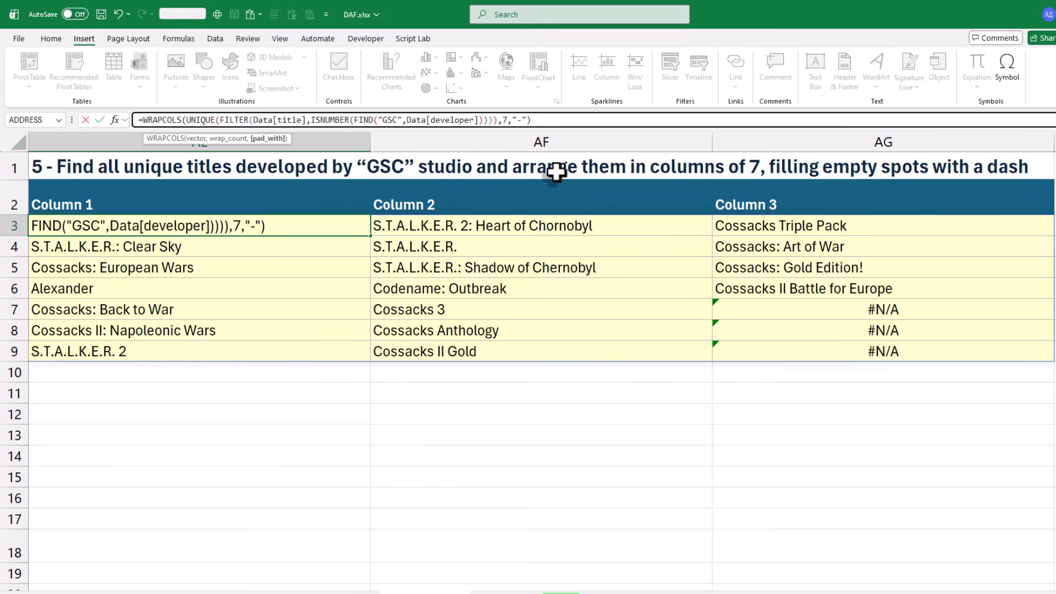
key(Return)
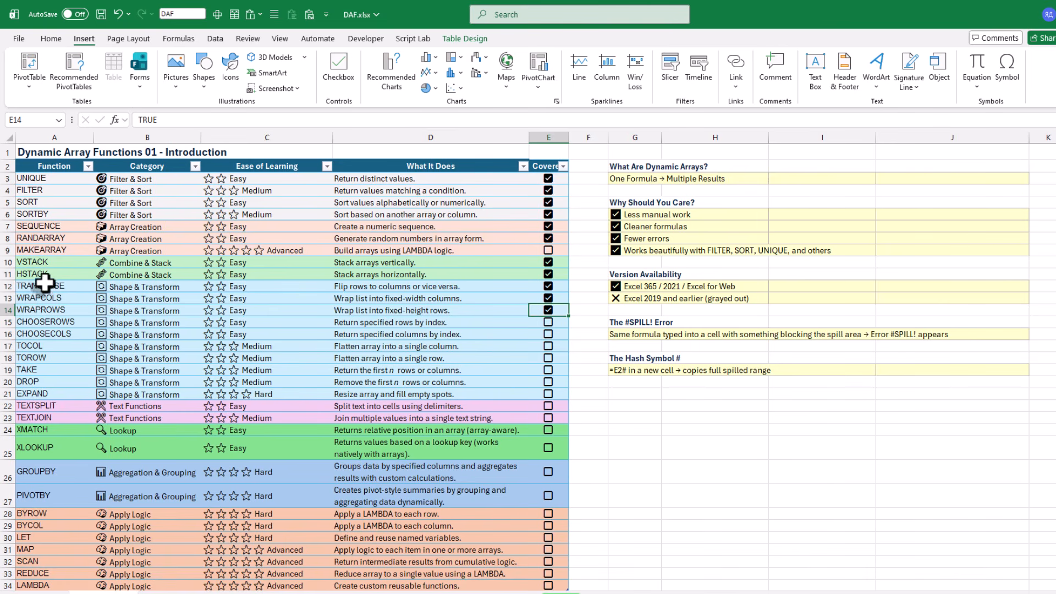
Step: Select the TRANSPOSE, WRAPCOLS and WRAPROWS rows, A12 to E14, in the function overview table to review the covered functions
drag(44, 283, 553, 311)
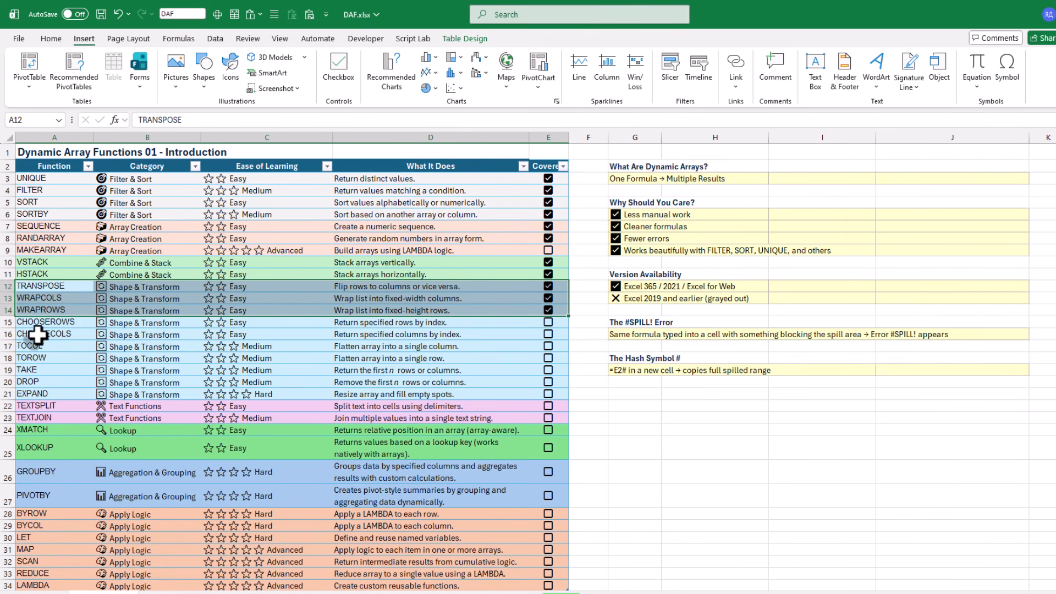